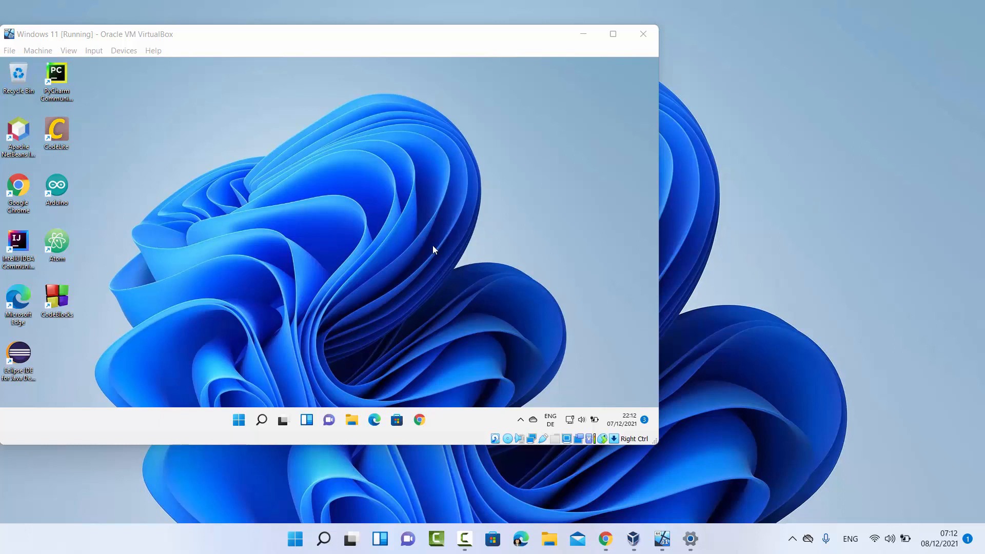
Launch the guest's Settings app from the Pinned tiles in the VM's Start menu
left_click(324, 252)
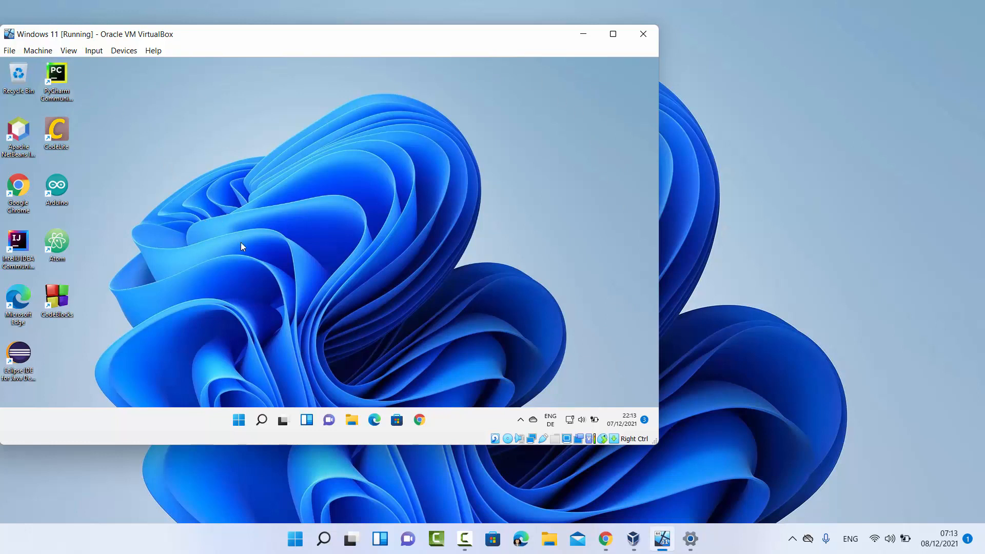
left_click(243, 422)
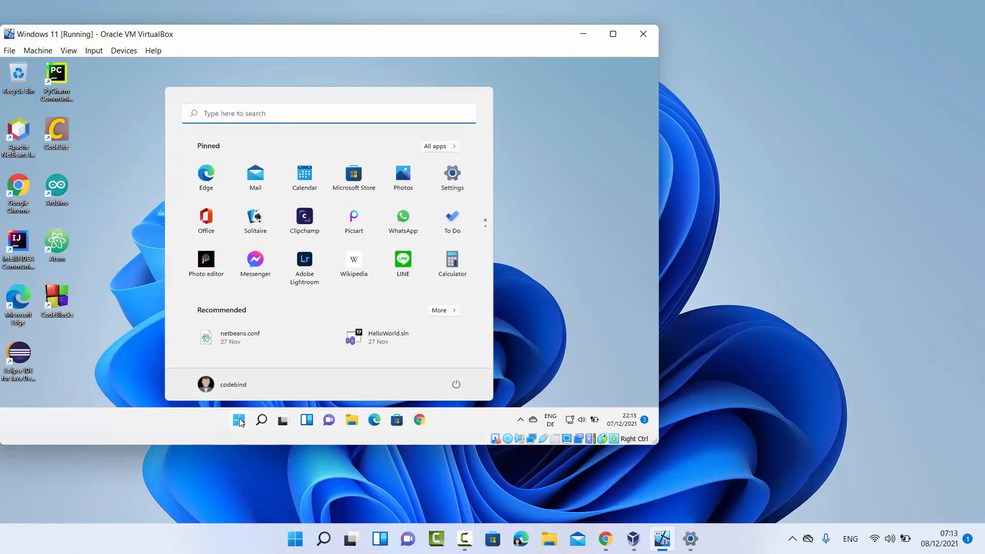
left_click(239, 421)
left_click(239, 420)
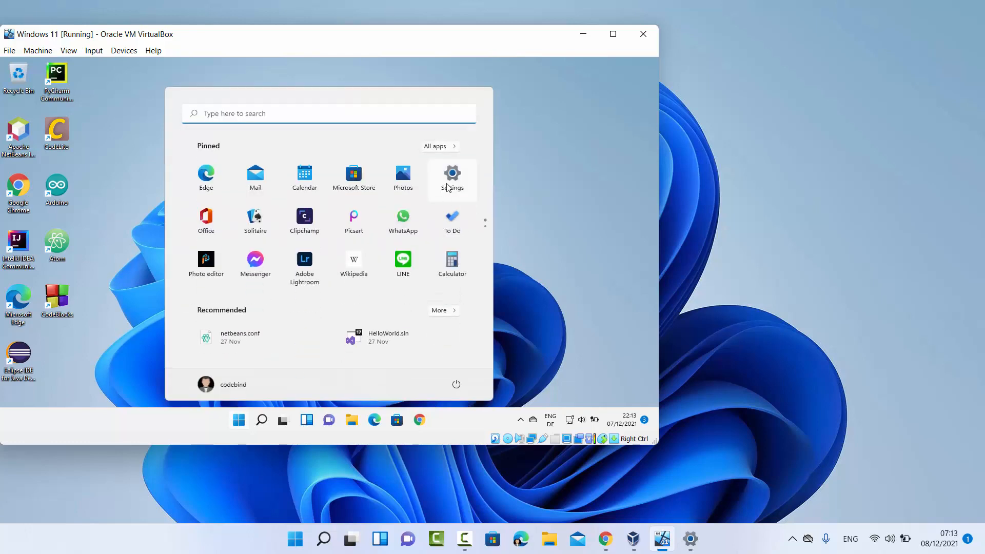
left_click(453, 177)
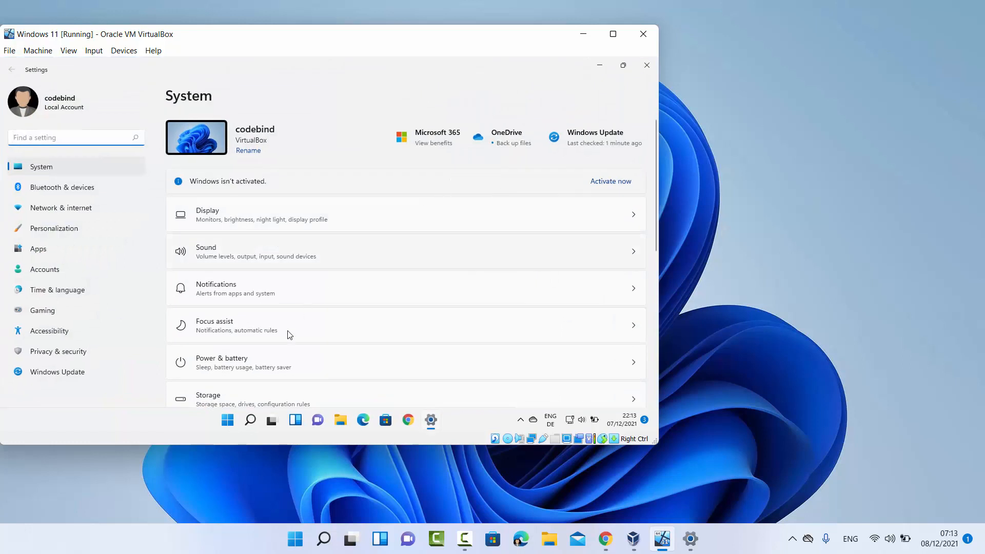
Dismiss the 'sett' search flyout, scroll System settings down, and open Remote Desktop
left_click(251, 419)
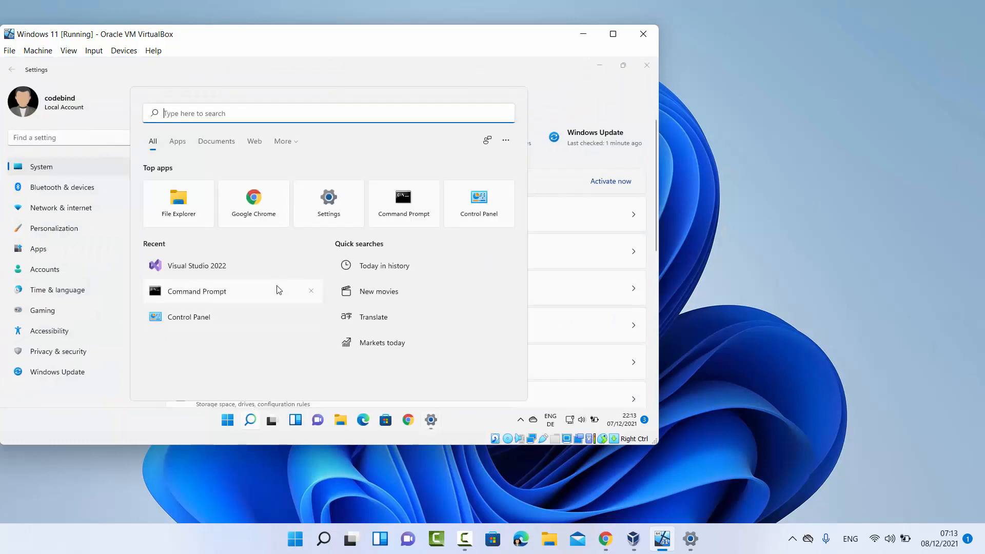
type("sett")
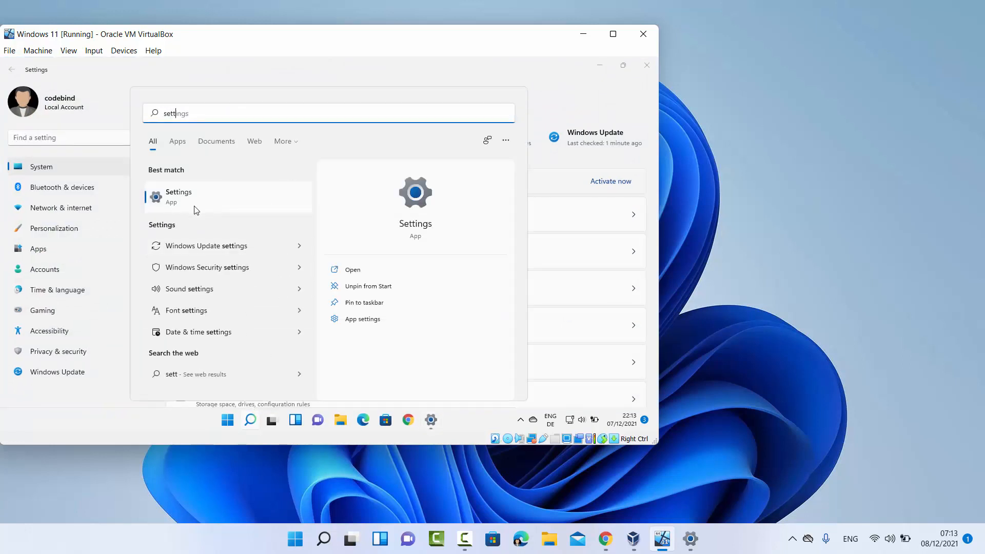
left_click(564, 93)
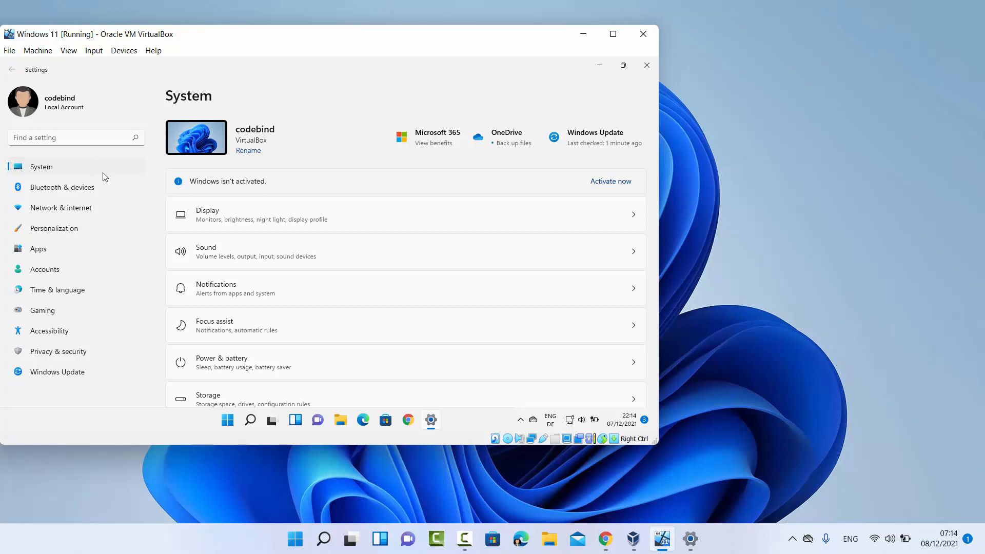
scroll(332, 193, "down", 3)
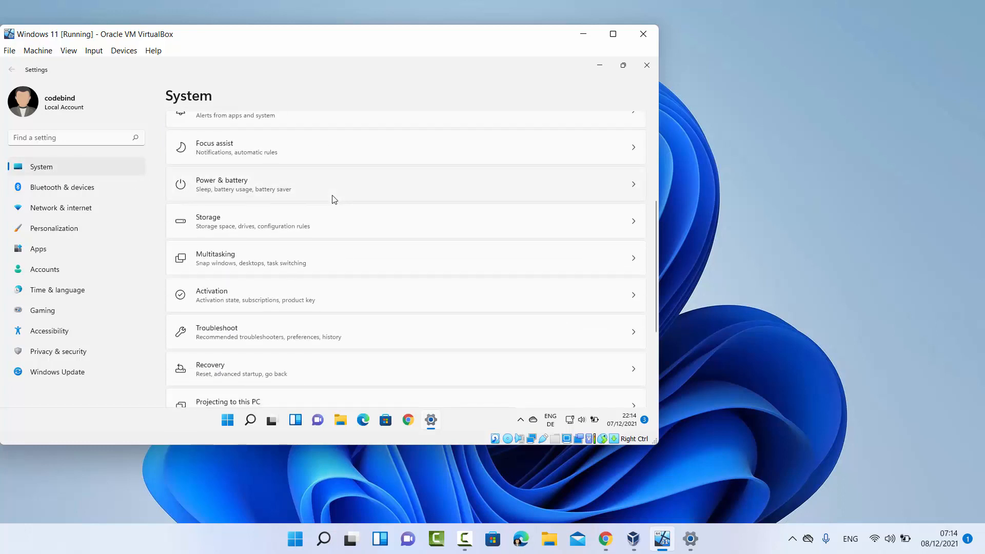
scroll(334, 200, "down", 3)
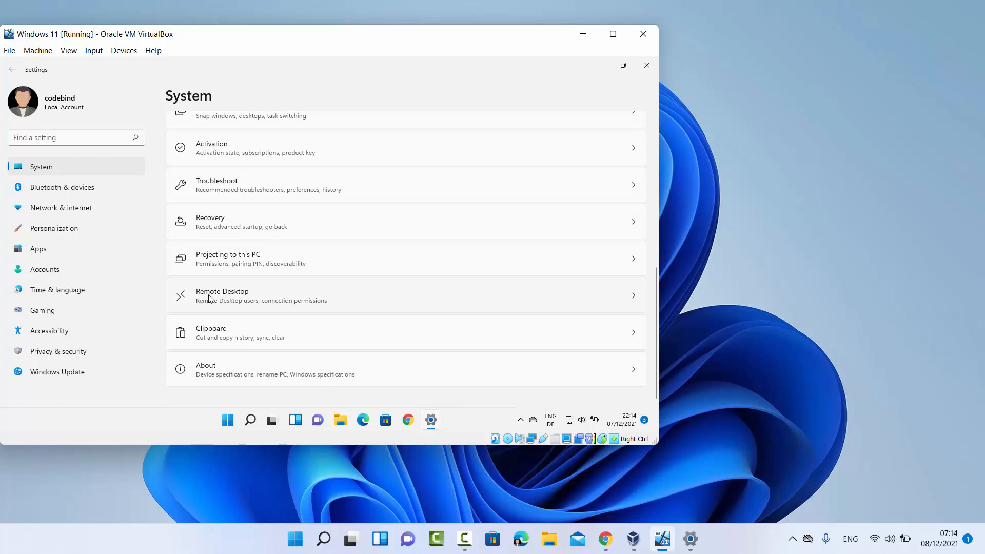
left_click(634, 301)
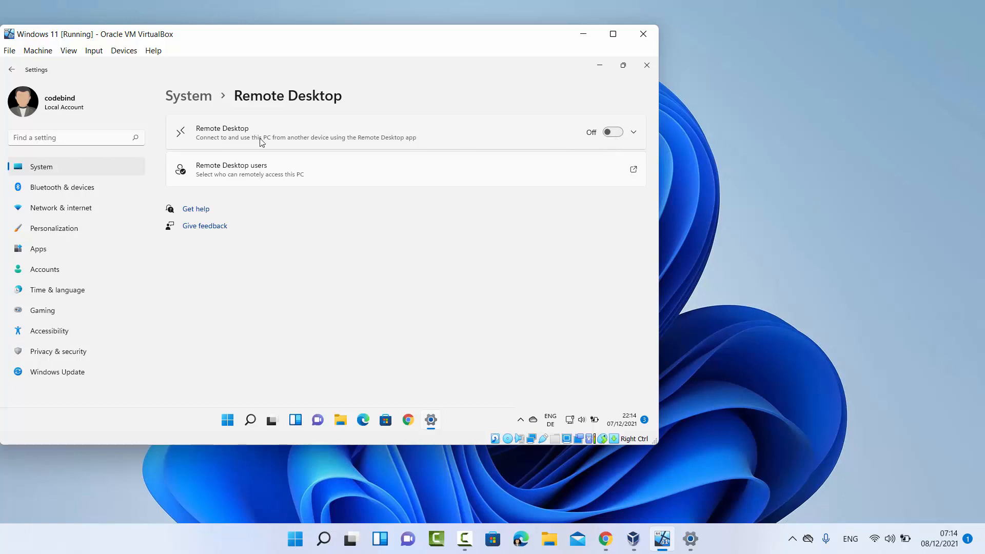
Switch Remote Desktop On, confirm it, and expand it to show port 3389 and NLA
left_click(617, 133)
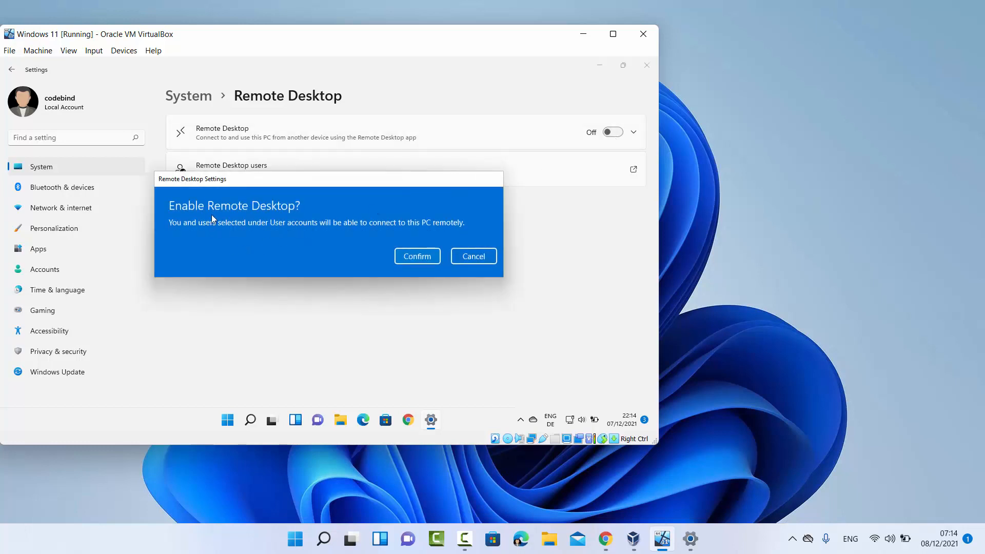
left_click(413, 259)
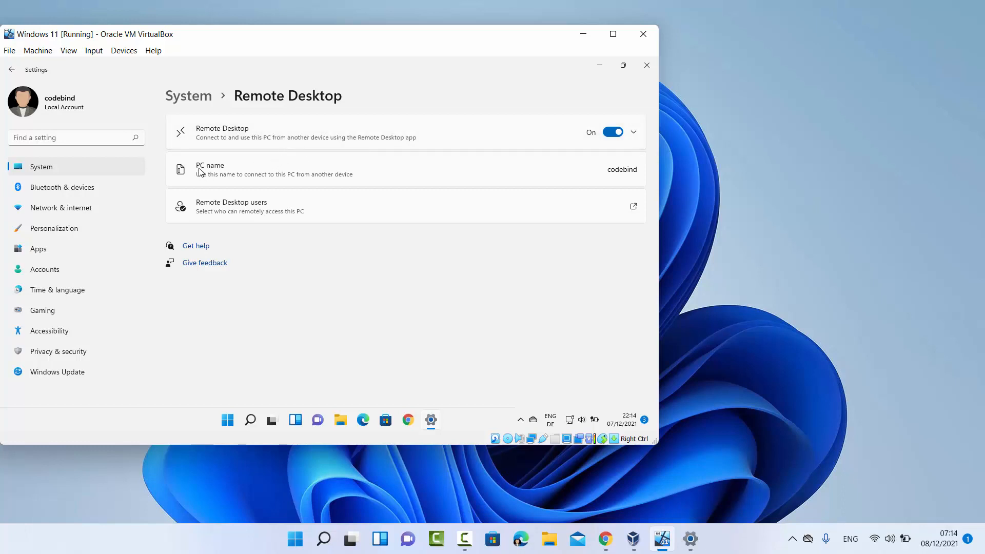
double_click(624, 172)
left_click(617, 174)
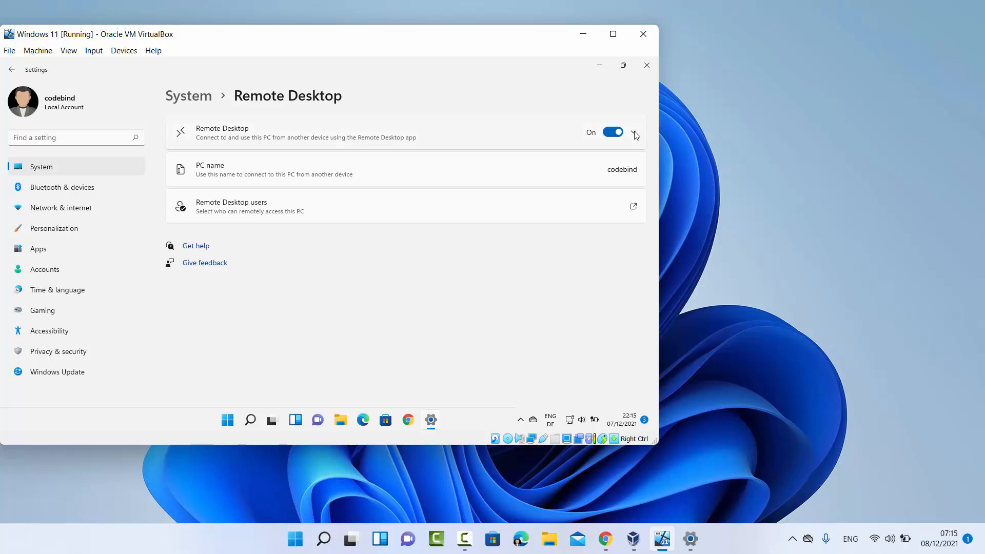
left_click(635, 134)
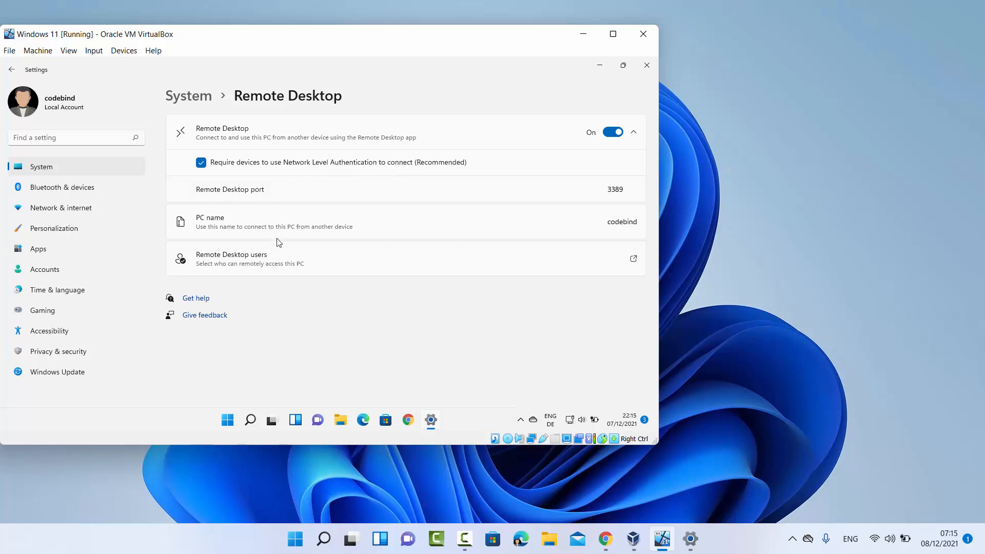
Check the Remote Desktop Users list, cancel without changes, and close Settings
left_click(226, 265)
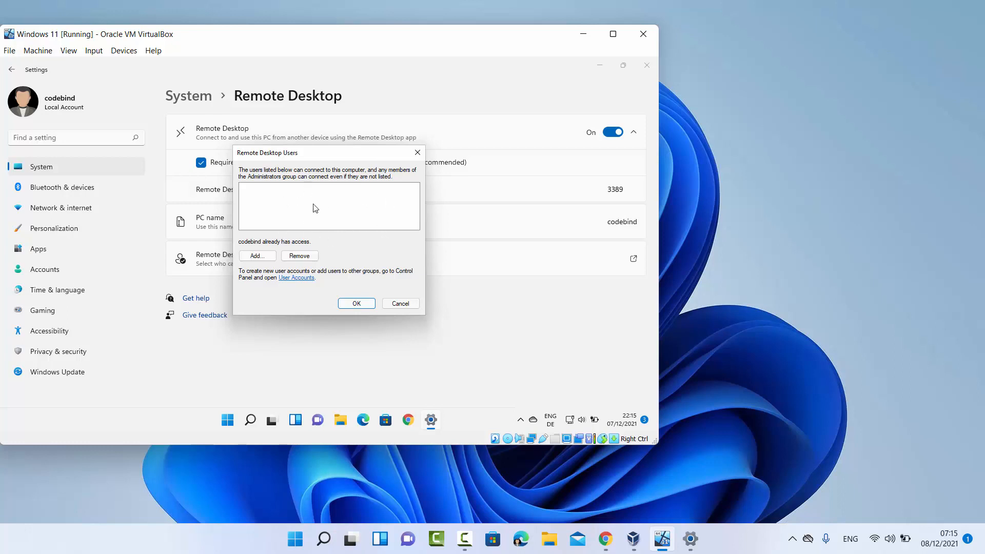
left_click(403, 303)
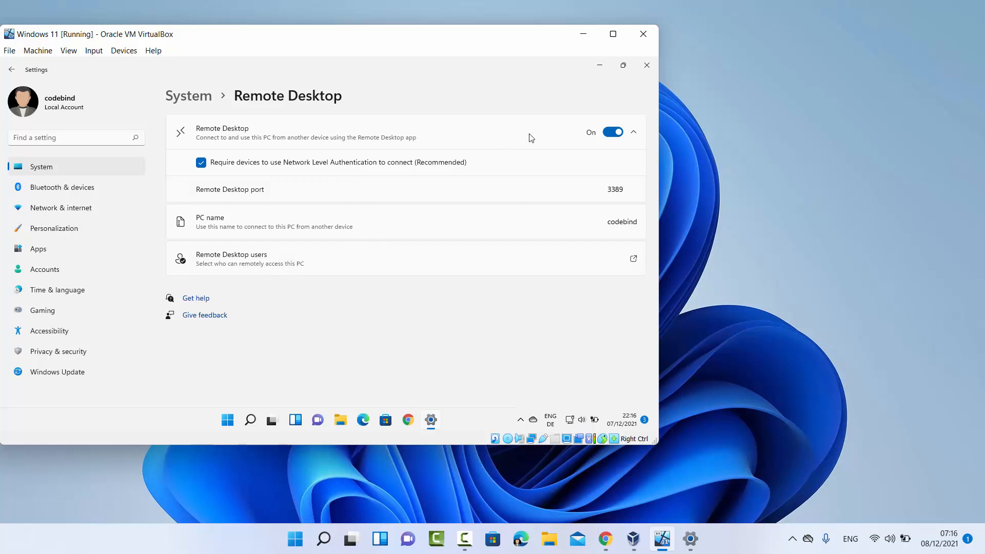
left_click(646, 66)
Search the VM for 'firewall' and choose Allow an app through Windows Firewall
left_click(262, 421)
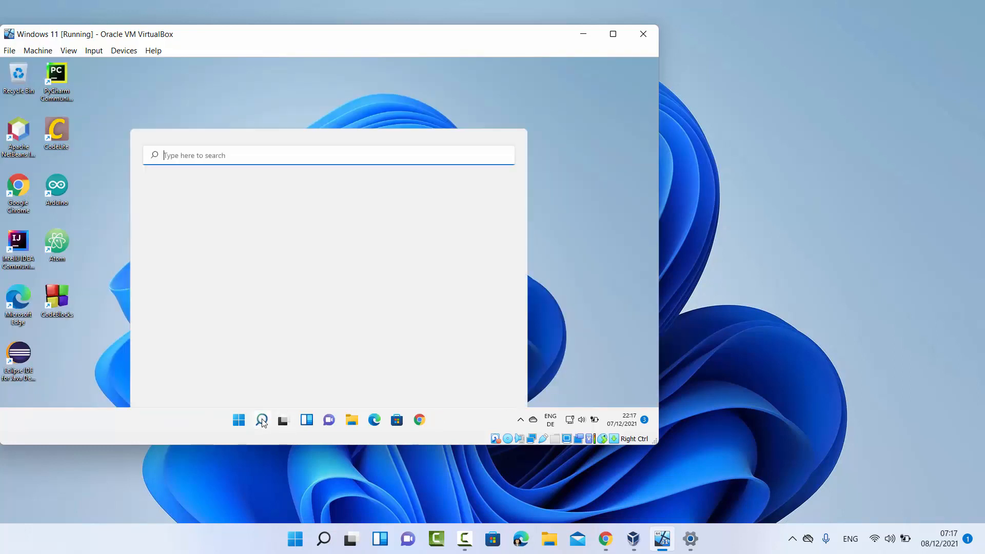
type("firew")
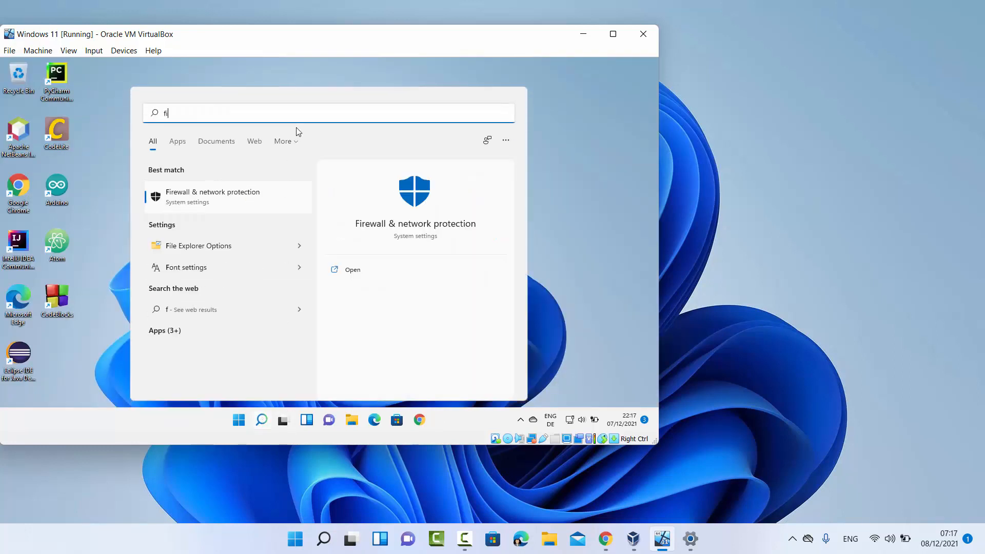
type("all")
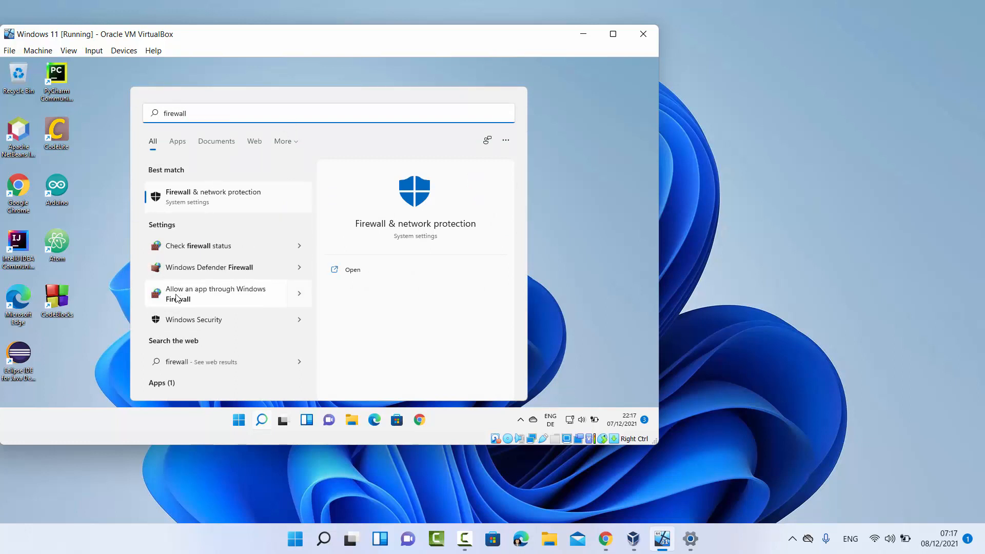
left_click(215, 293)
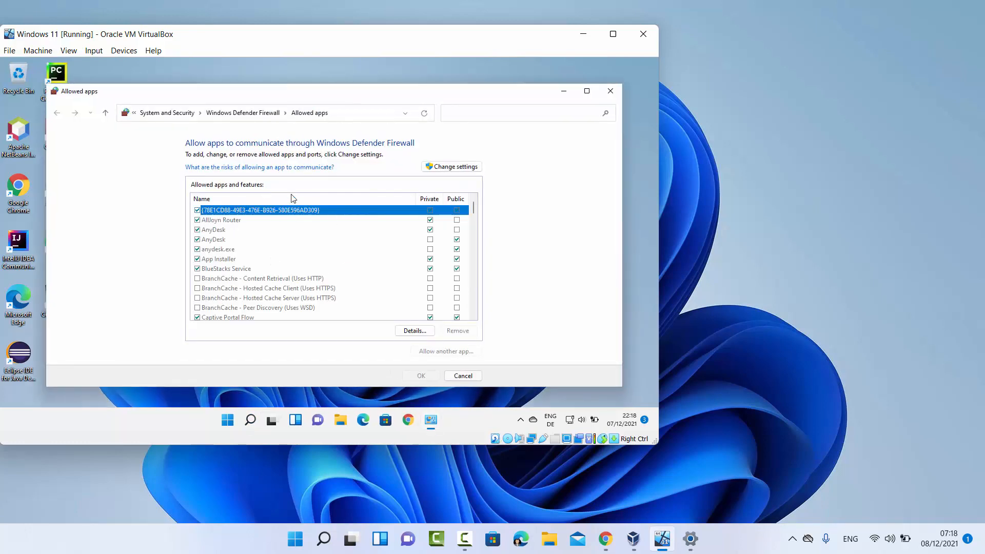
Open Control Panel via search, then System and Security > Allow an app through Windows Firewall
left_click(250, 421)
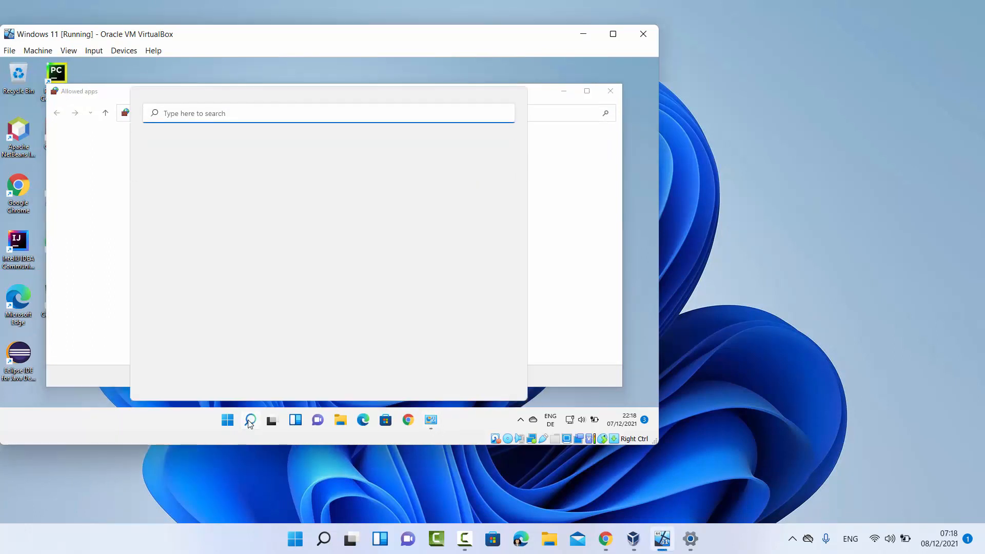
type("control Panel")
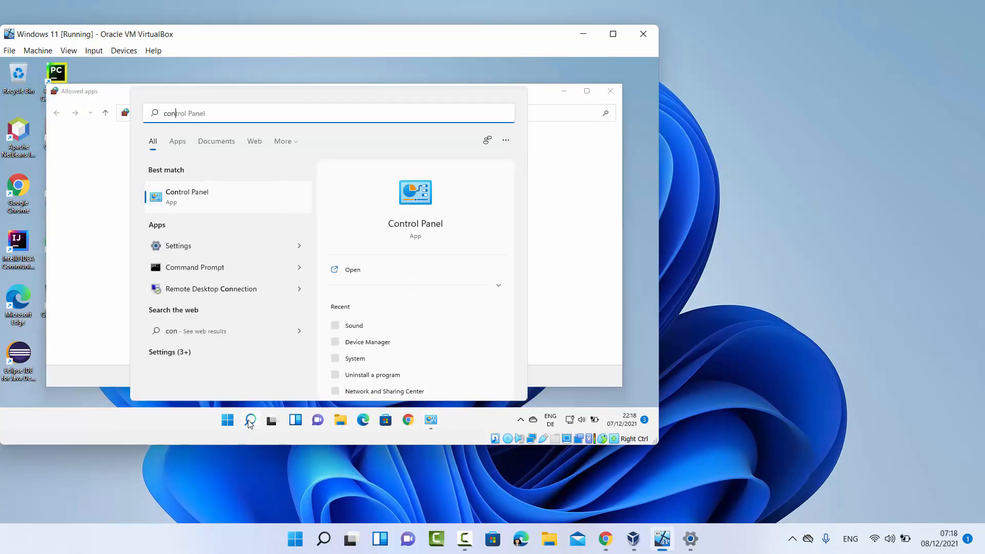
left_click(221, 198)
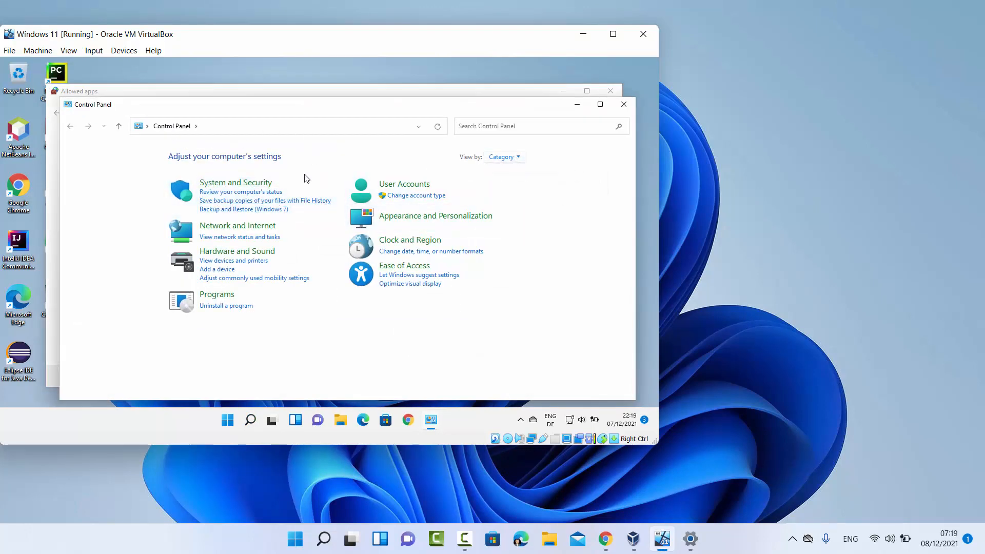
left_click(240, 184)
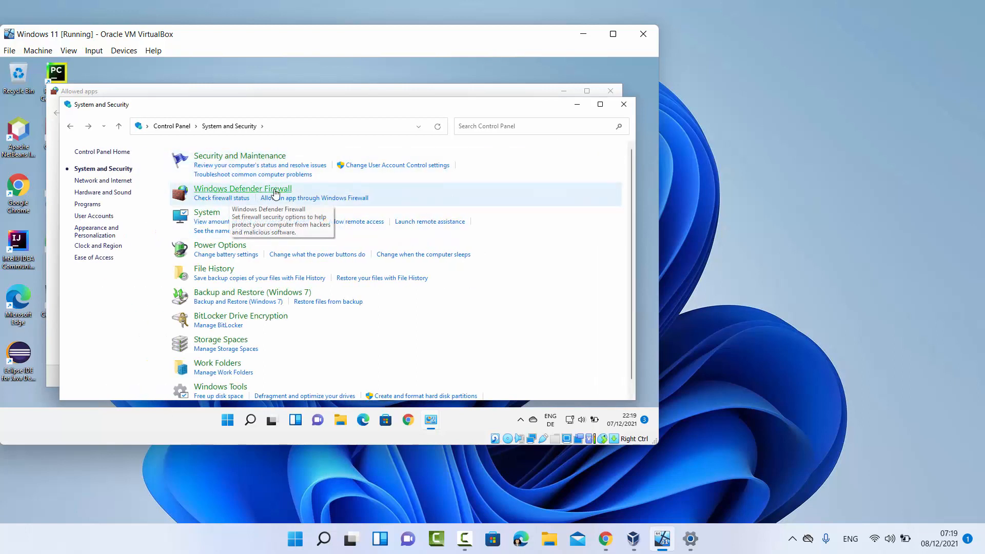
left_click(310, 203)
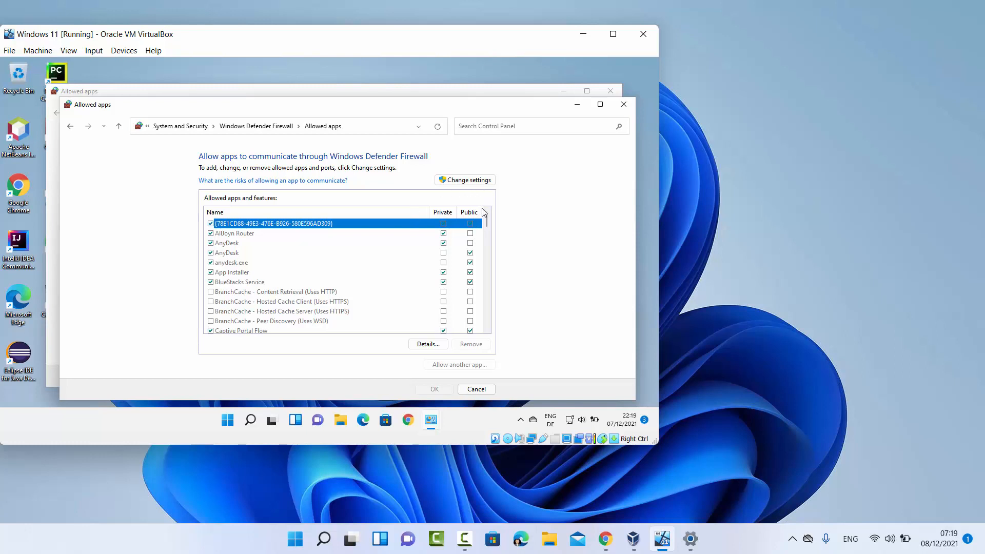
Allow Remote Desktop (WebSocket) on Private and Public networks, save with OK, and close Control Panel
left_click(461, 184)
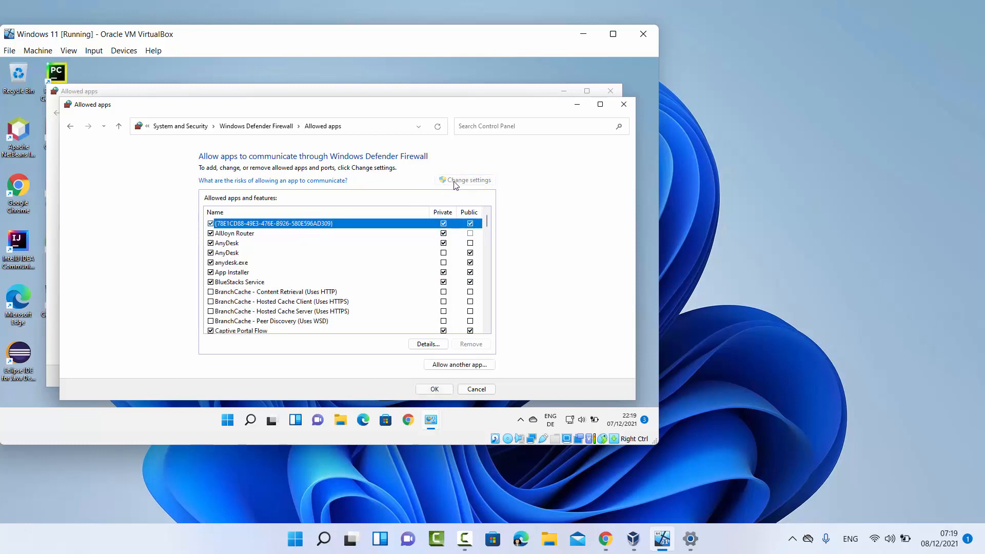
scroll(467, 219, "down", 6)
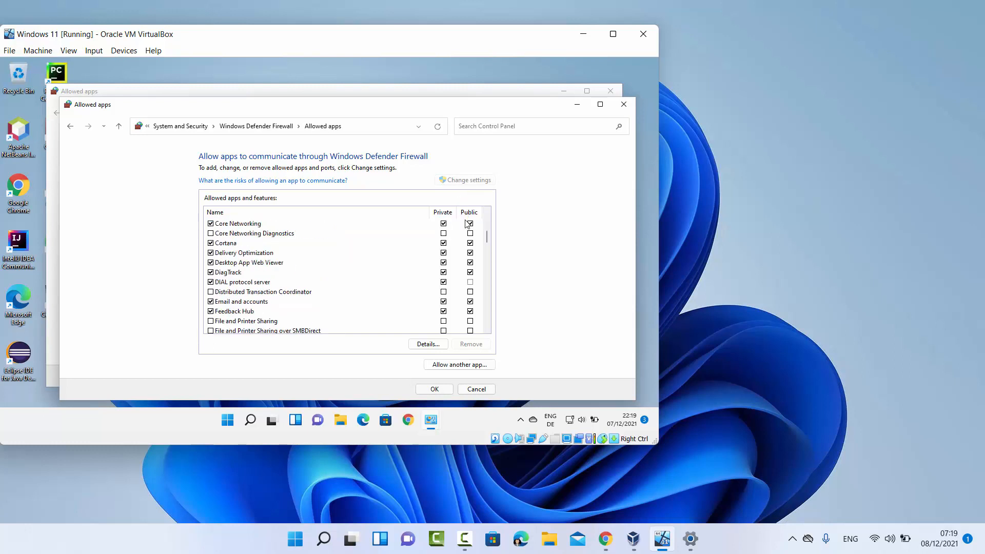
scroll(467, 224, "down", 5)
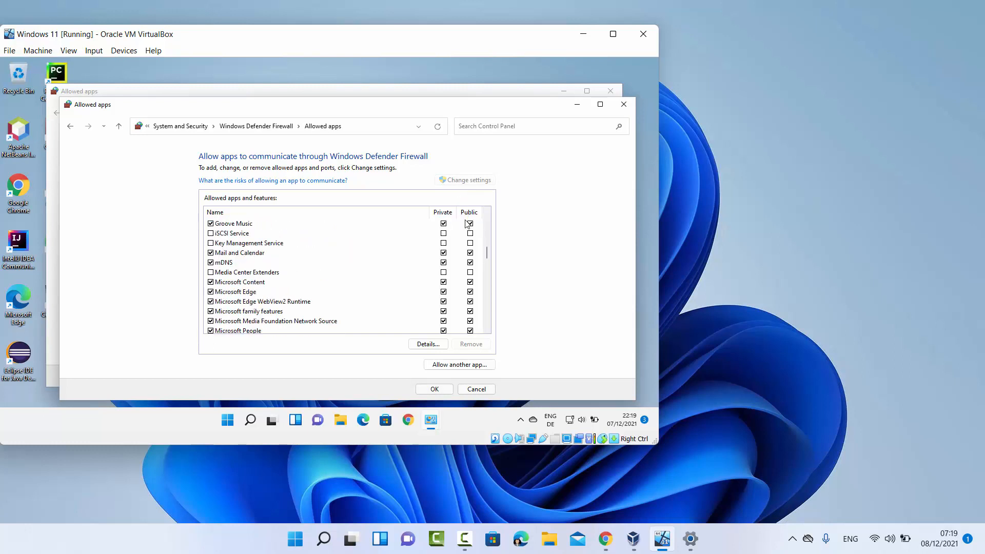
scroll(467, 224, "down", 8)
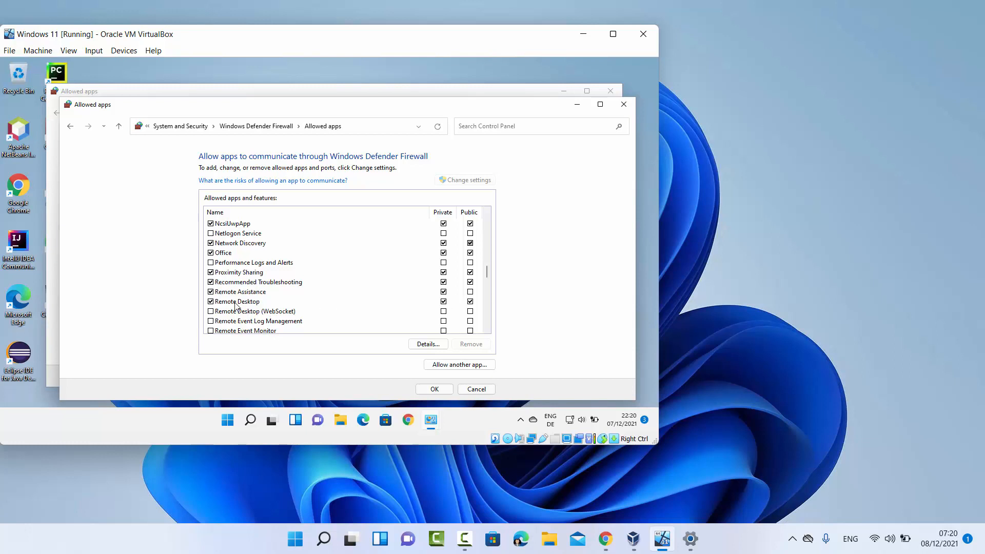
left_click(211, 311)
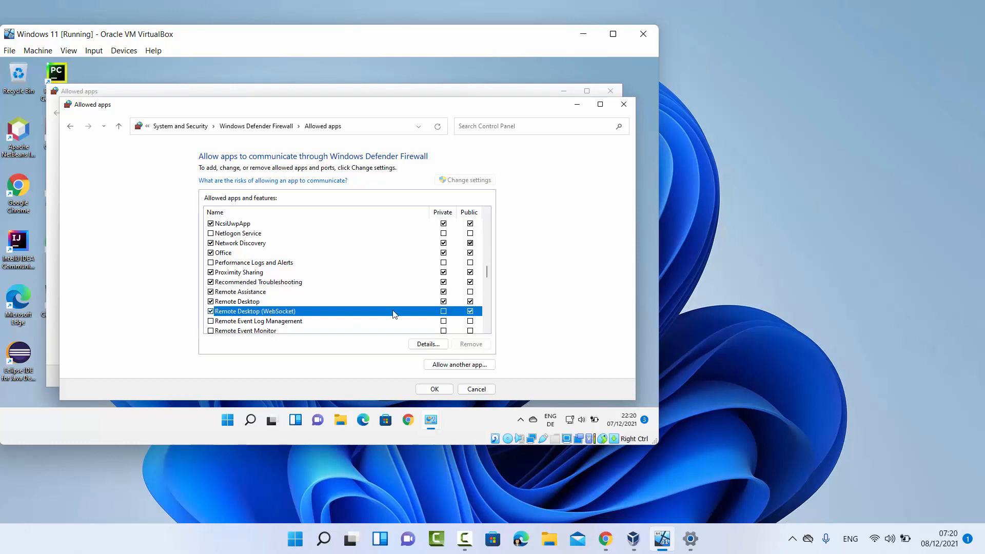
left_click(443, 311)
left_click(438, 389)
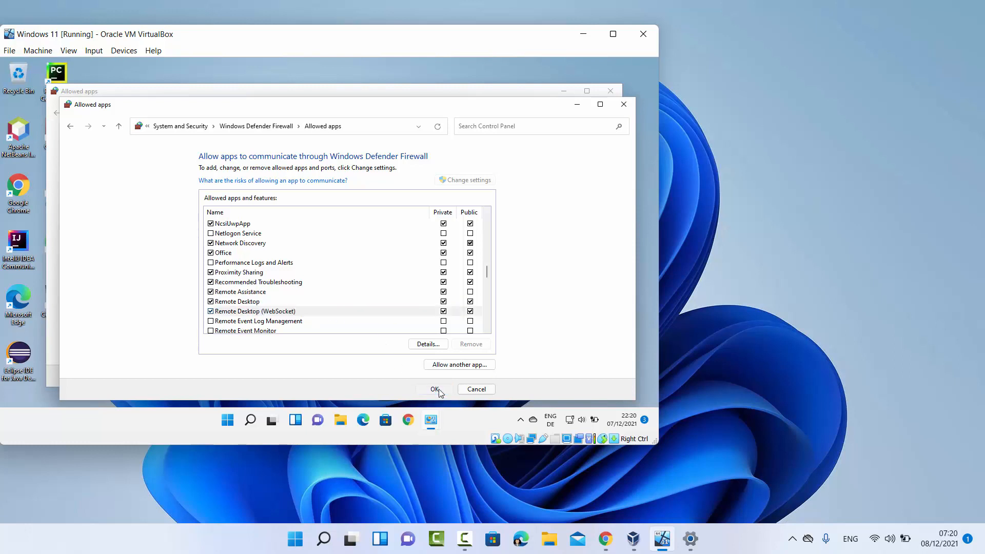
left_click(624, 104)
Open Command Prompt in the VM and run ipconfig
left_click(611, 92)
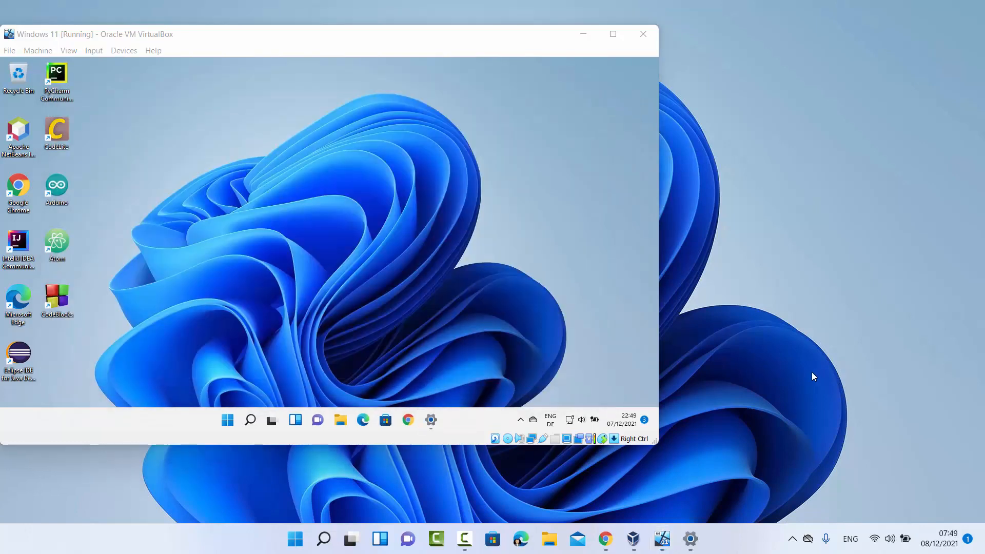
left_click(254, 414)
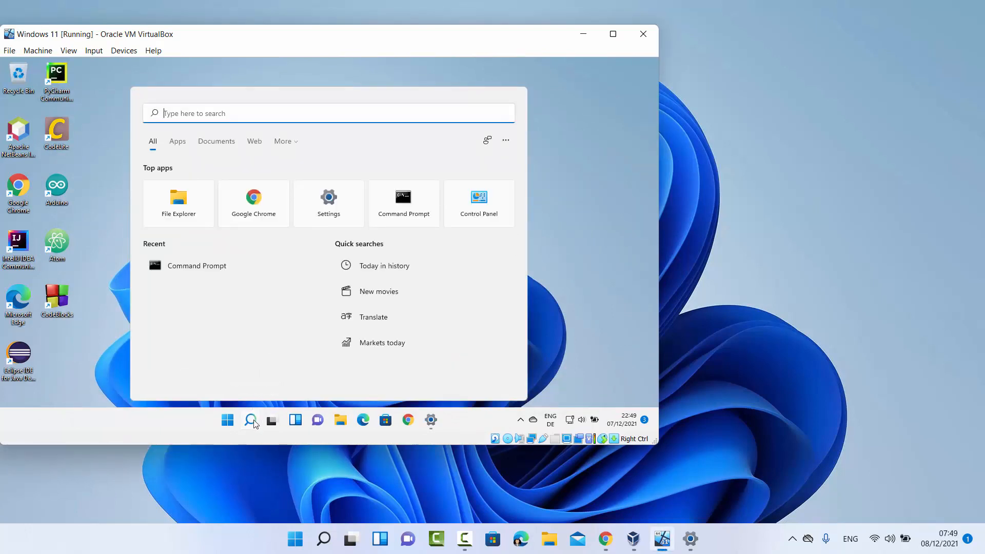
type("cmd")
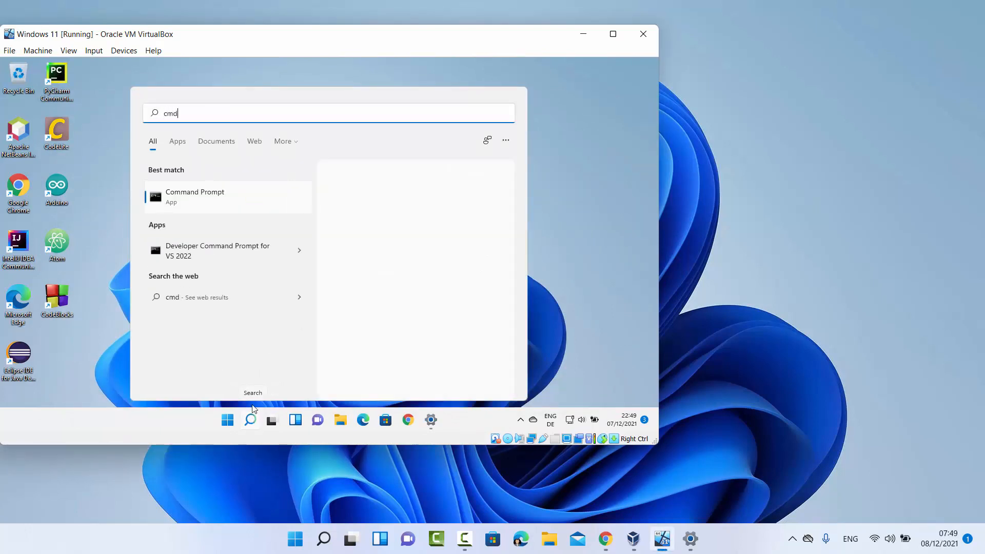
left_click(183, 203)
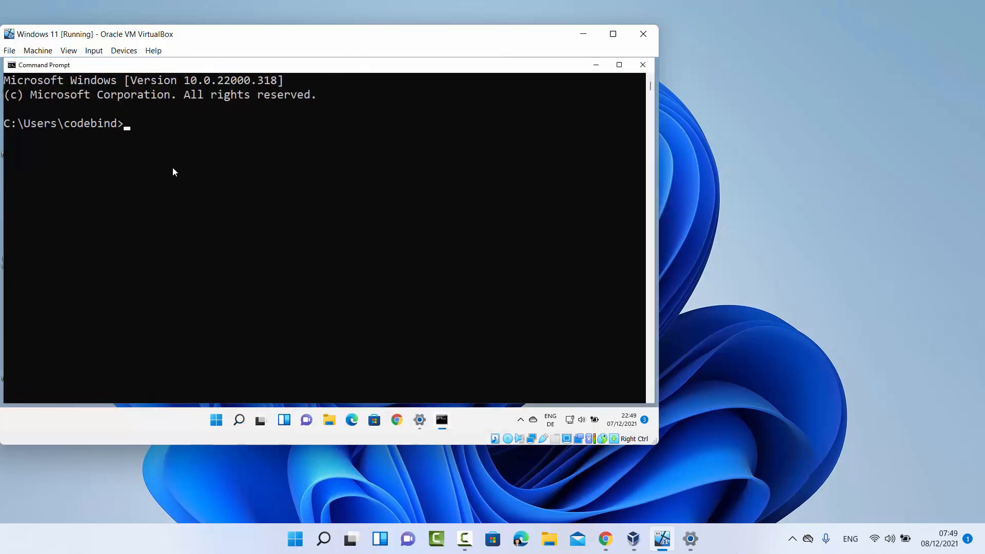
type("ipconfig")
key("Return")
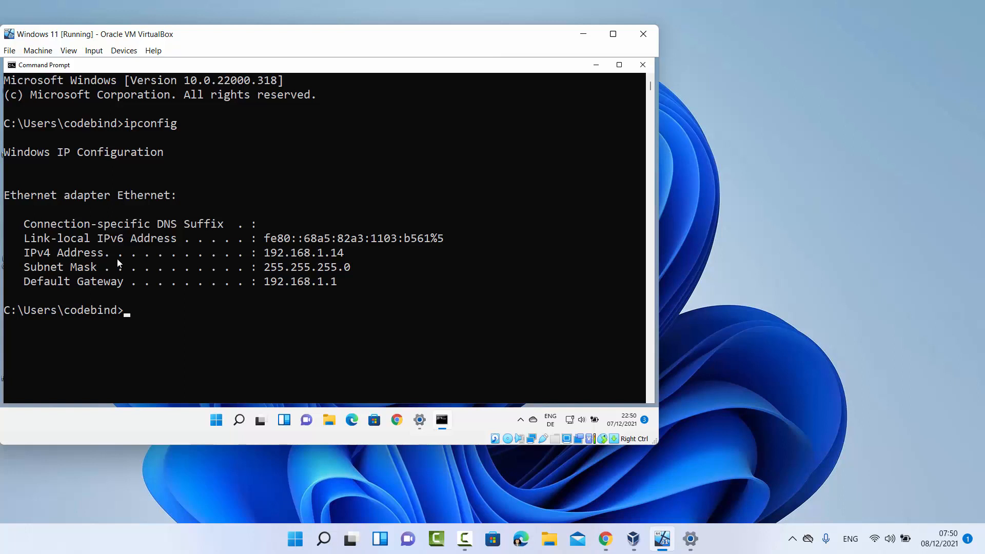
Select the IPv4 address 192.168.1.14 in the ipconfig output
left_click(25, 251)
left_click_drag(28, 250, 350, 254)
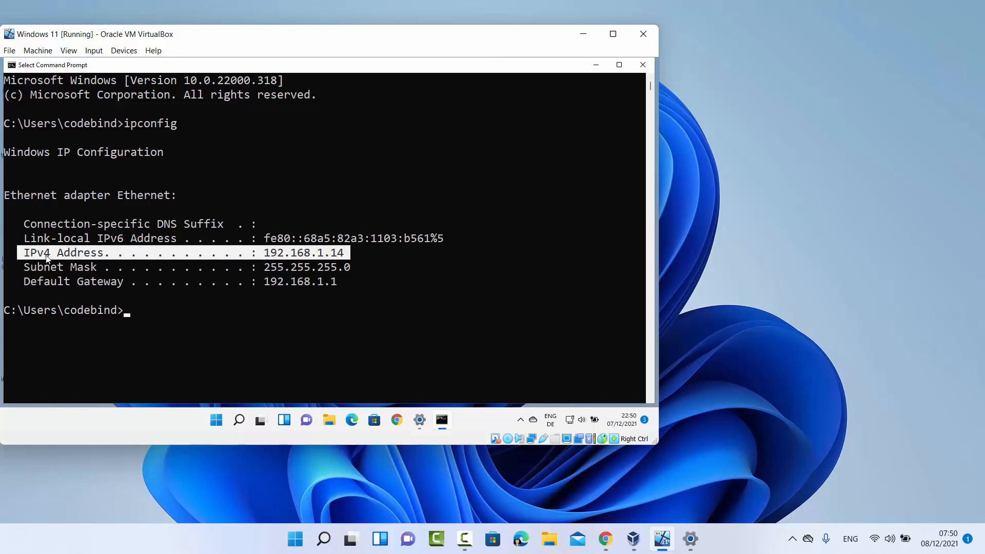
left_click(260, 253)
left_click_drag(262, 255, 360, 251)
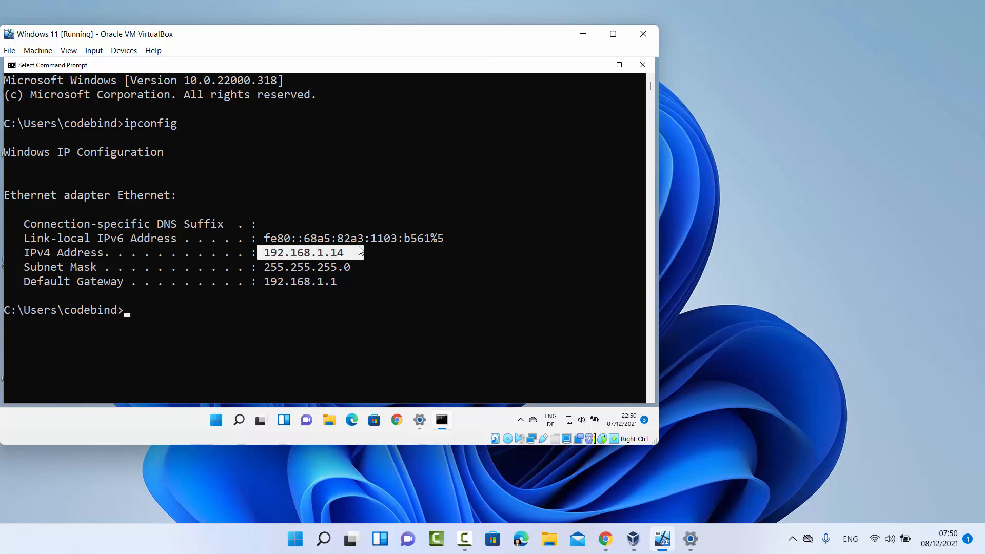
left_click(747, 289)
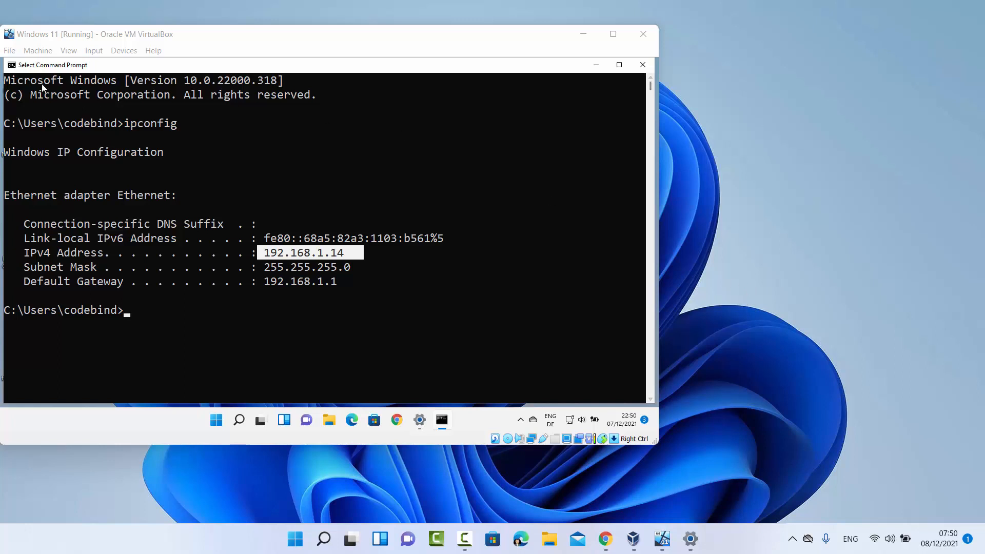
left_click(214, 362)
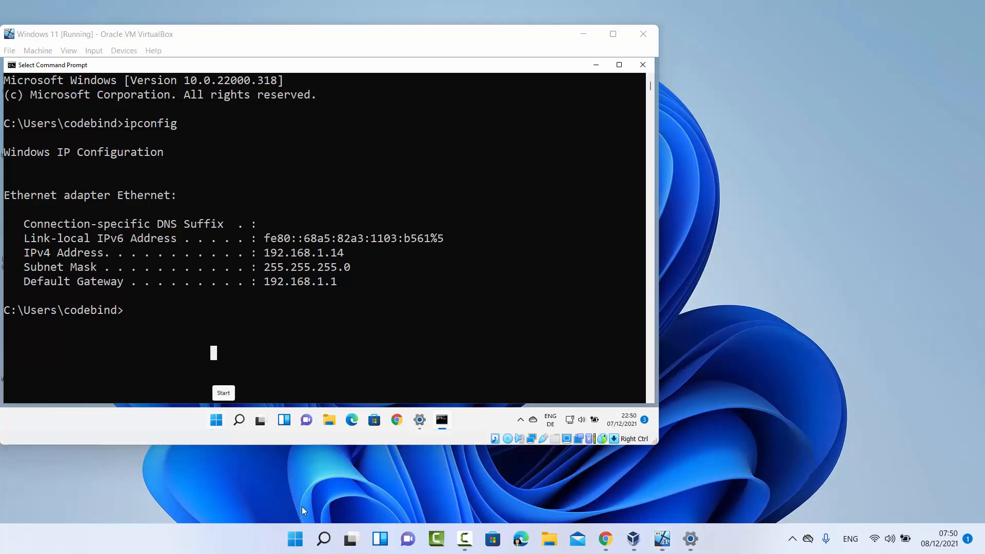
Open Remote Desktop Connection on the host and place it beside the VM console
left_click(323, 539)
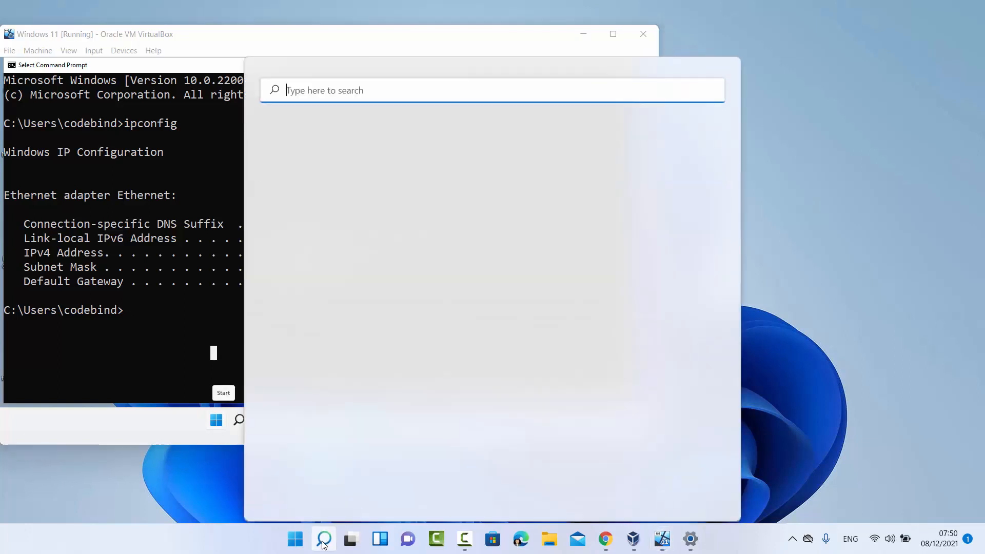
type("r")
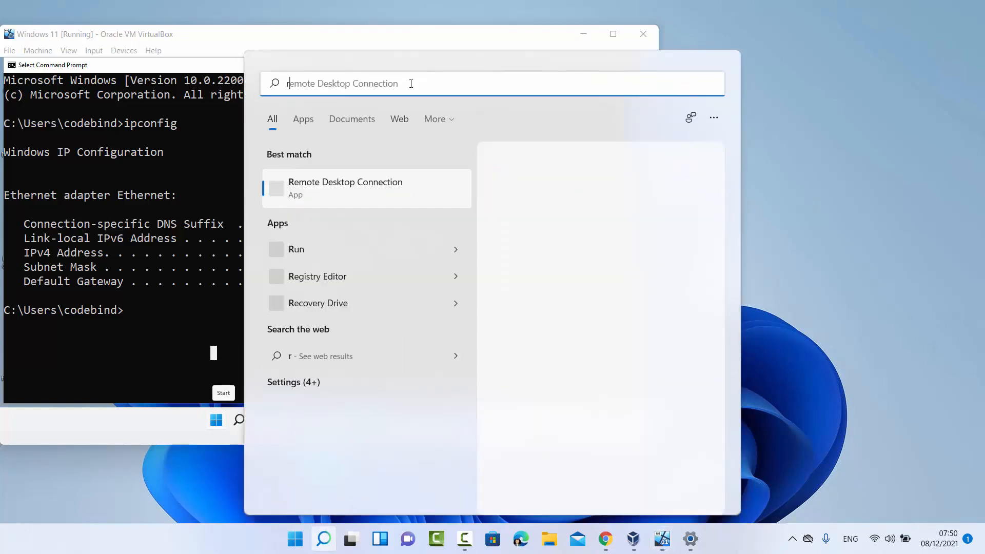
type("emo")
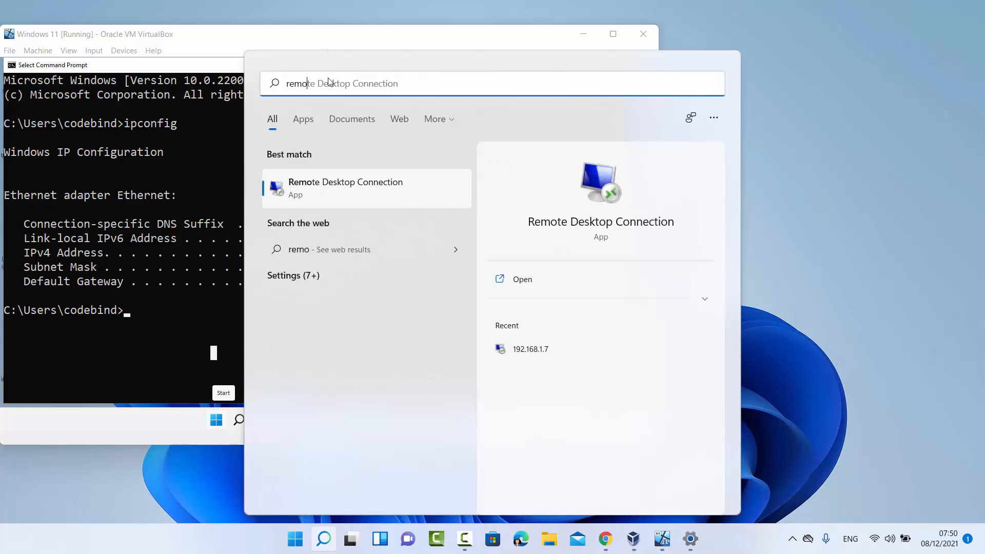
left_click(323, 192)
left_click_drag(459, 106, 790, 133)
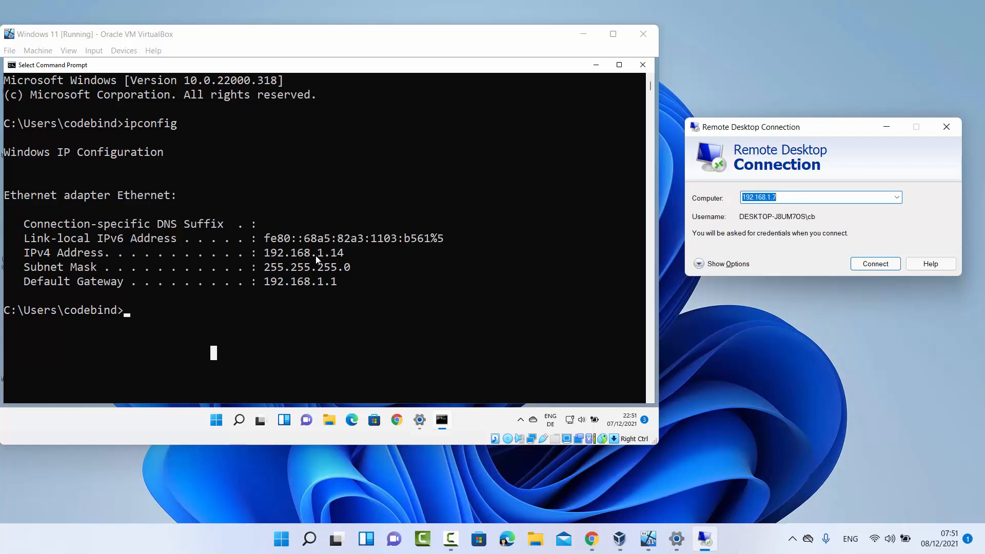
Change the Computer address to 192.168.1.14 and connect
left_click(797, 199)
key("BackSpace")
type("14")
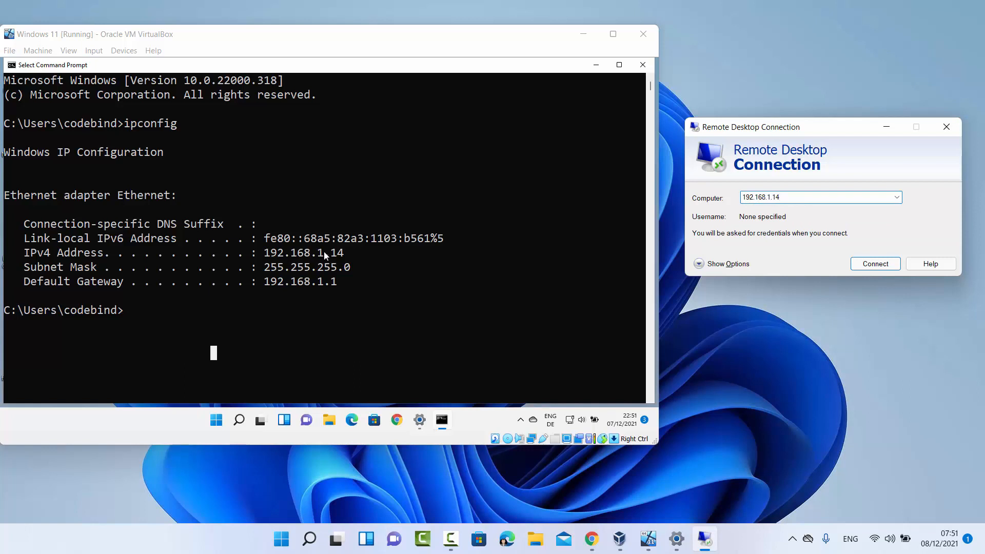
left_click(866, 265)
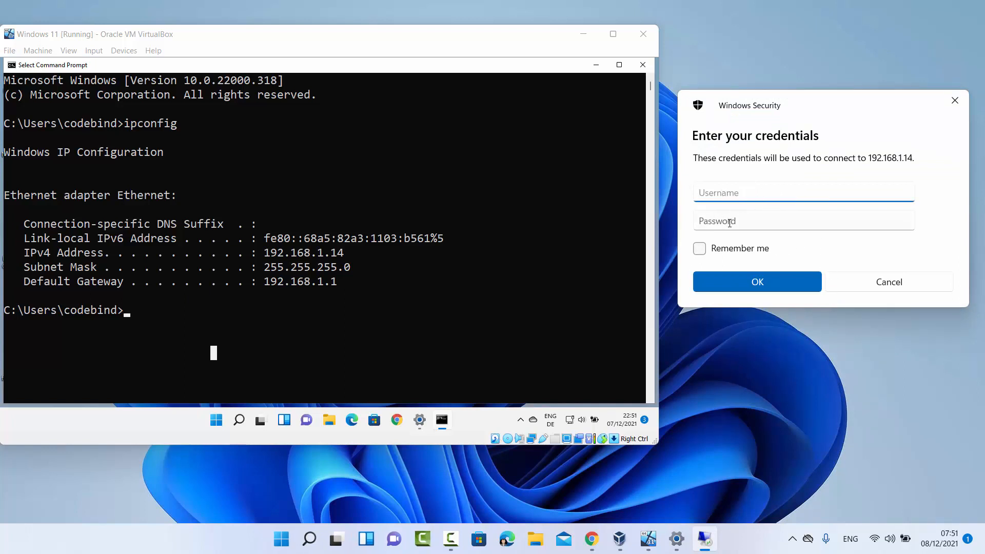
Look up the VM account's name in the guest Start menu's account options
left_click(574, 224)
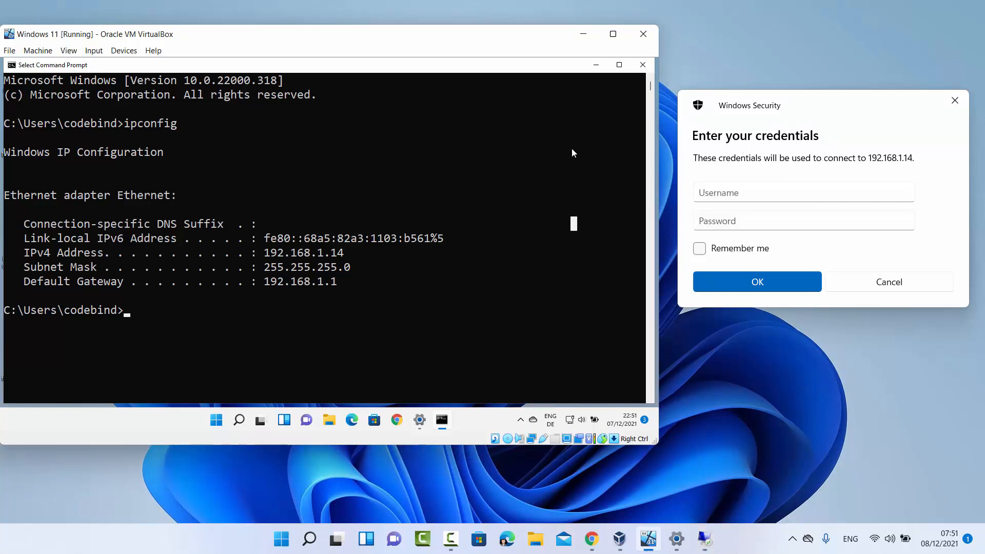
left_click(593, 66)
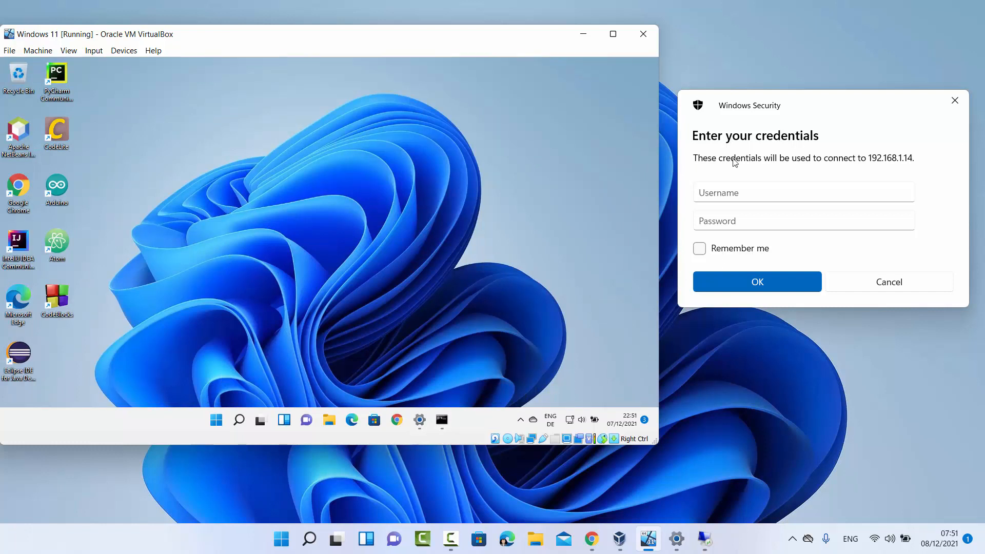
left_click(216, 421)
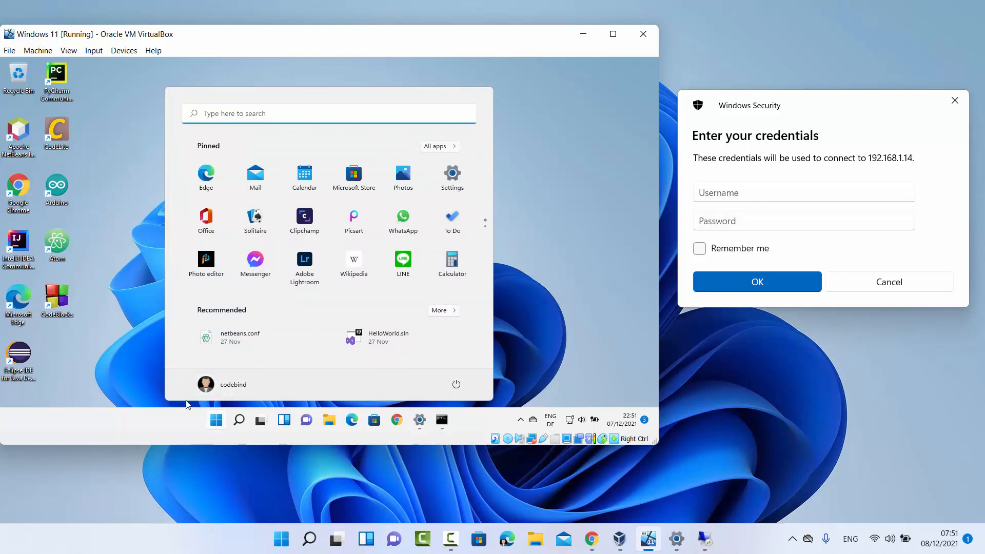
left_click(171, 408)
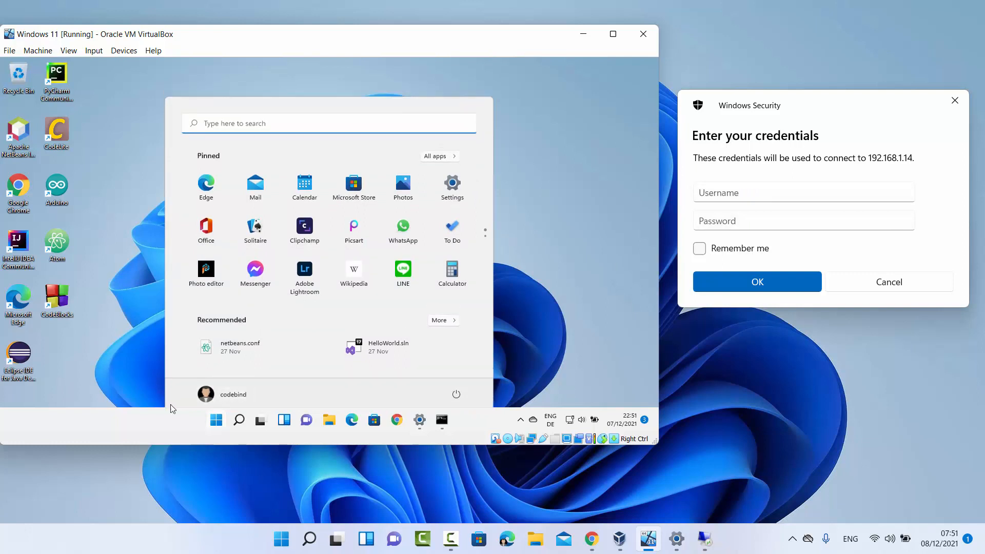
left_click(217, 420)
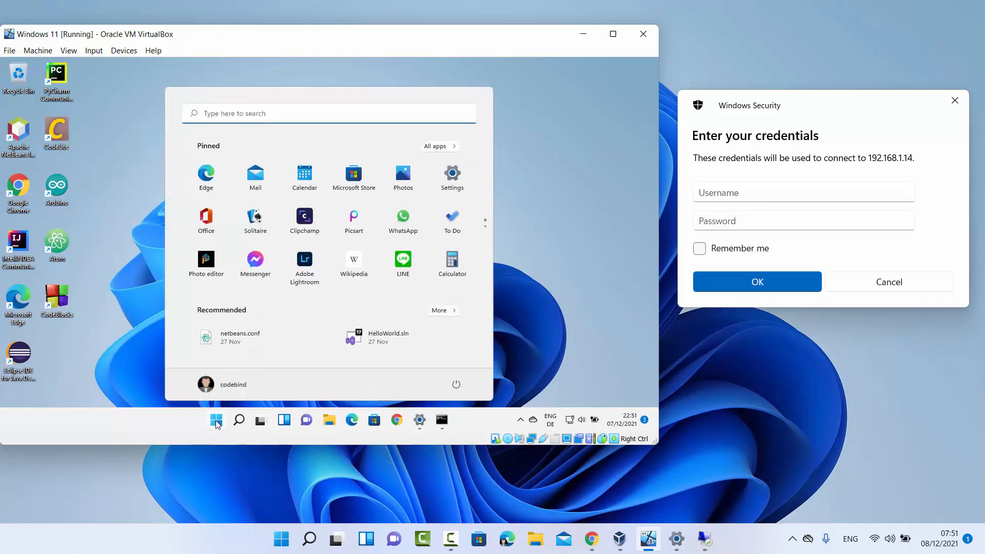
left_click(234, 389)
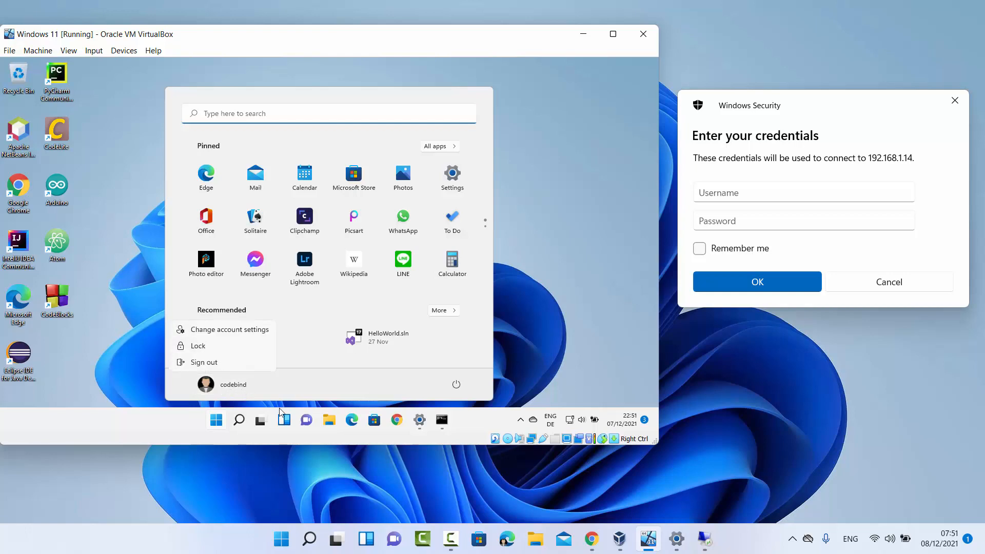
left_click(441, 420)
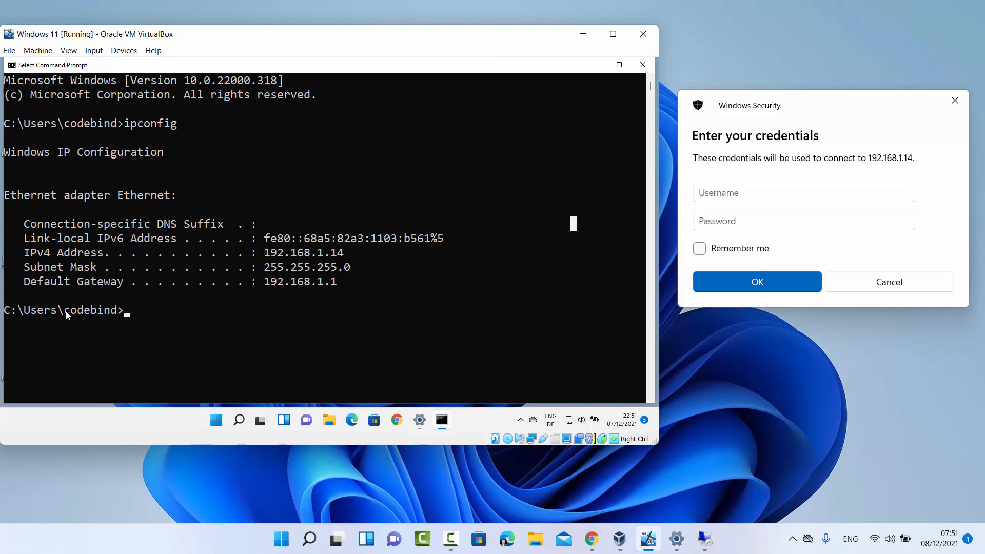
Enter the VM account's user name in the Windows Security Username field
left_click(62, 311)
left_click_drag(64, 311, 115, 311)
left_click_drag(68, 314, 114, 314)
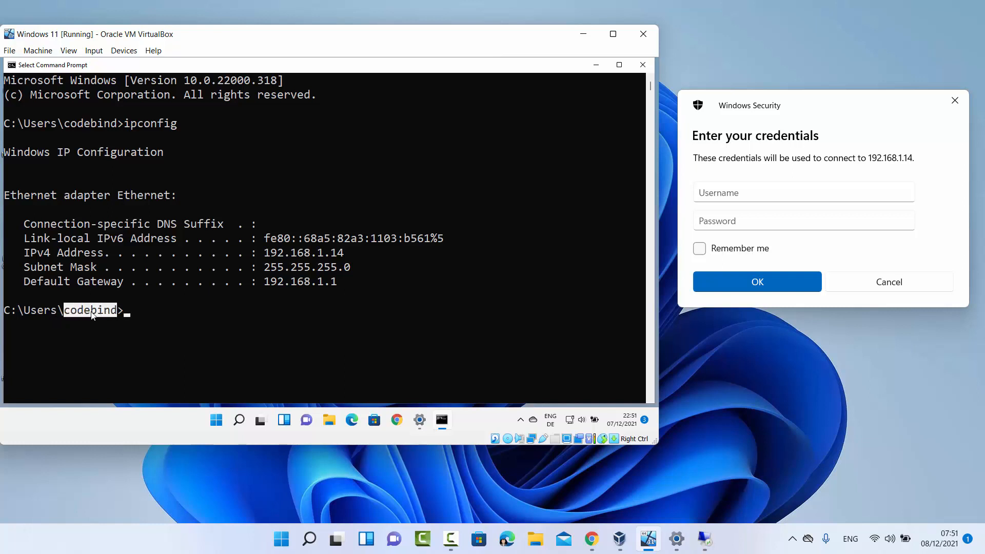
left_click(769, 192)
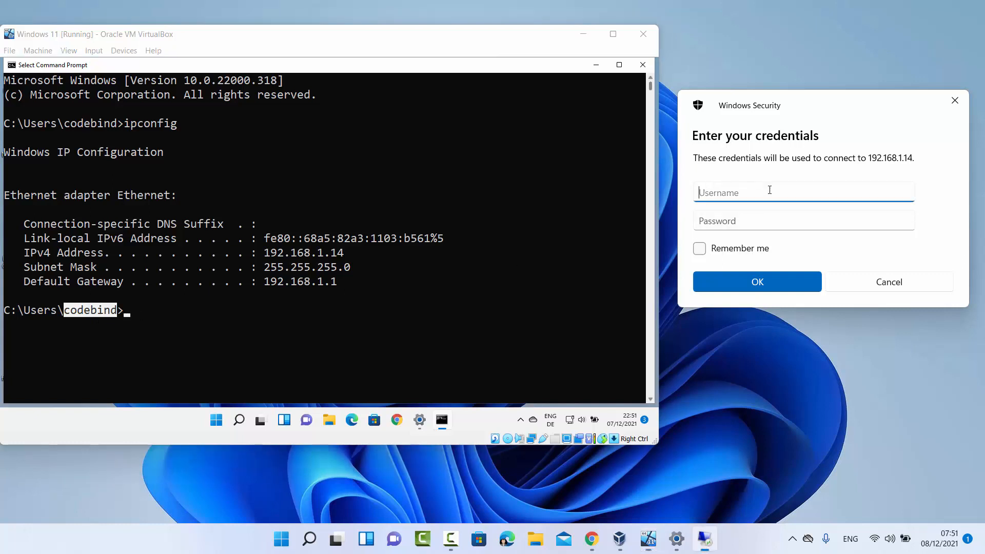
type("codebind")
left_click(782, 226)
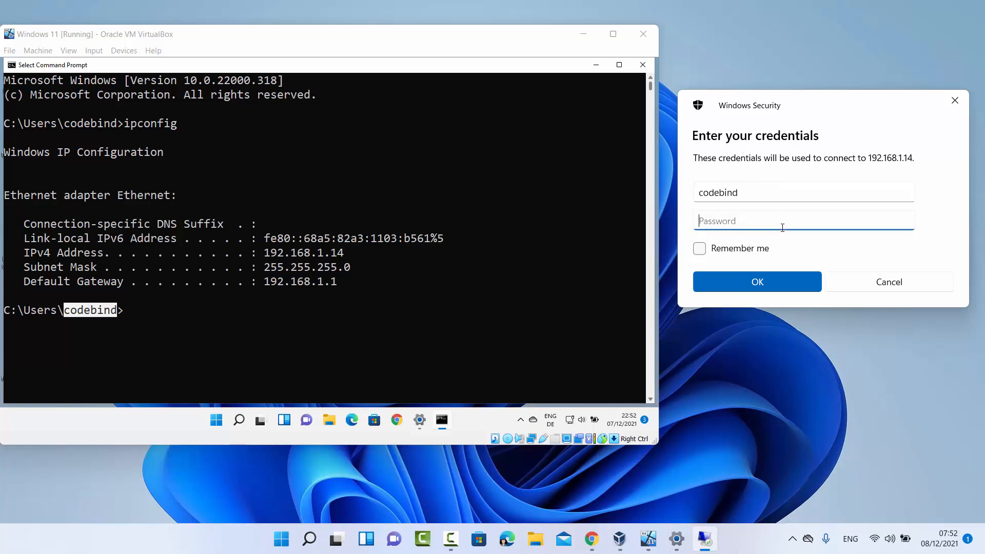
Recheck the account options in the VM Start menu, then close the menu
left_click(277, 367)
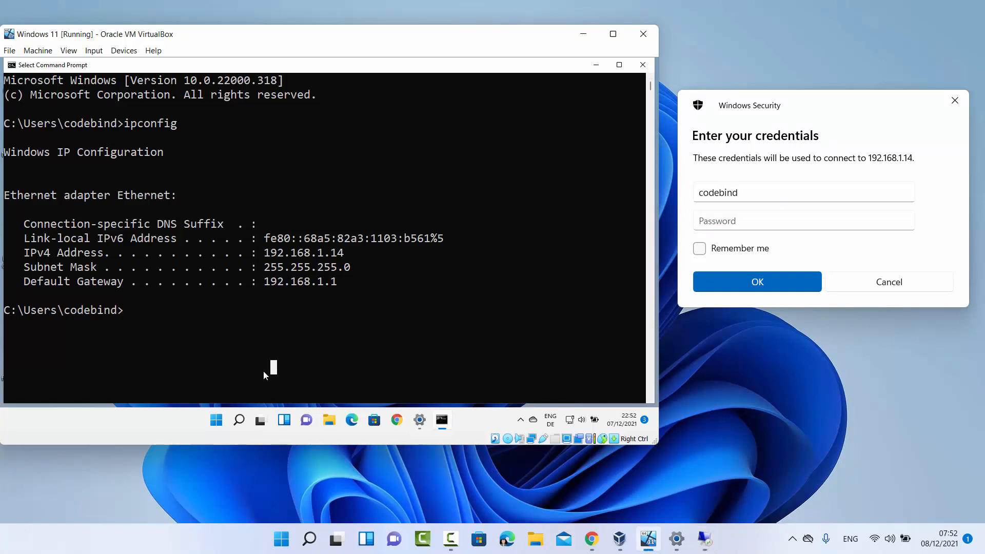
left_click(216, 420)
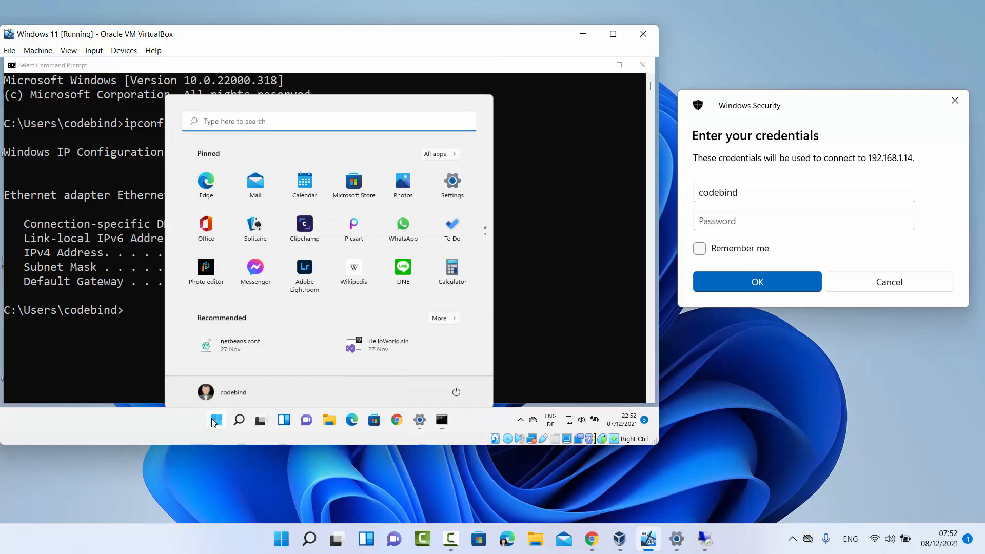
left_click(251, 391)
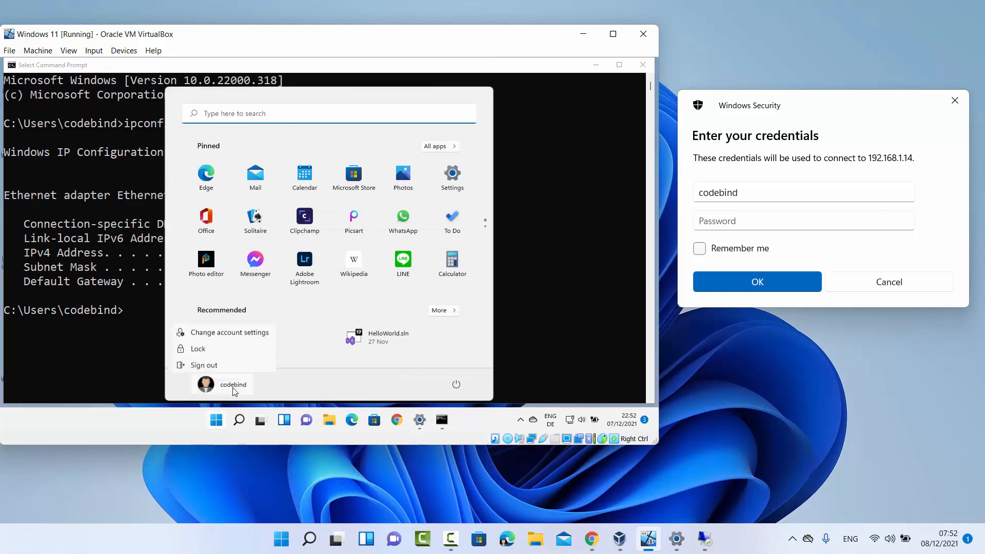
left_click(313, 322)
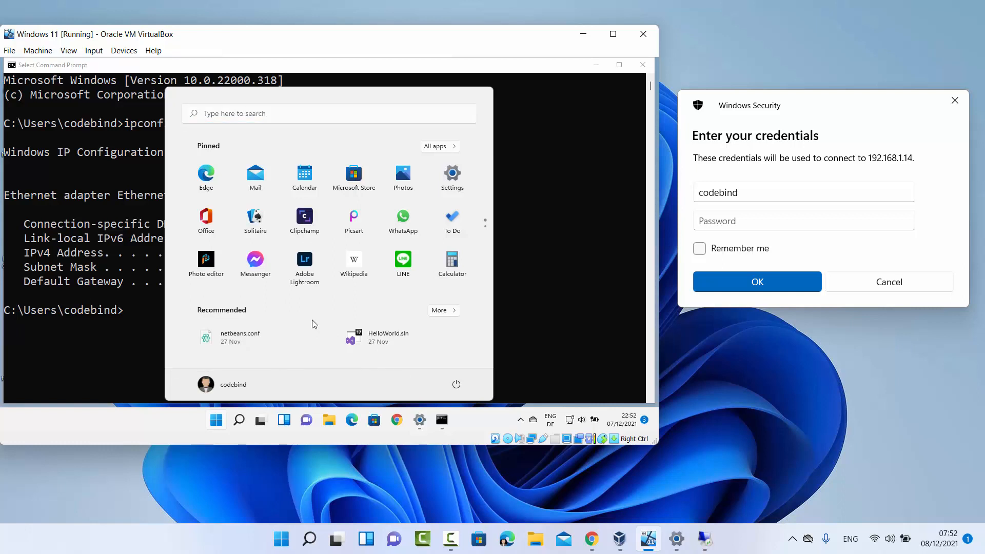
left_click(509, 300)
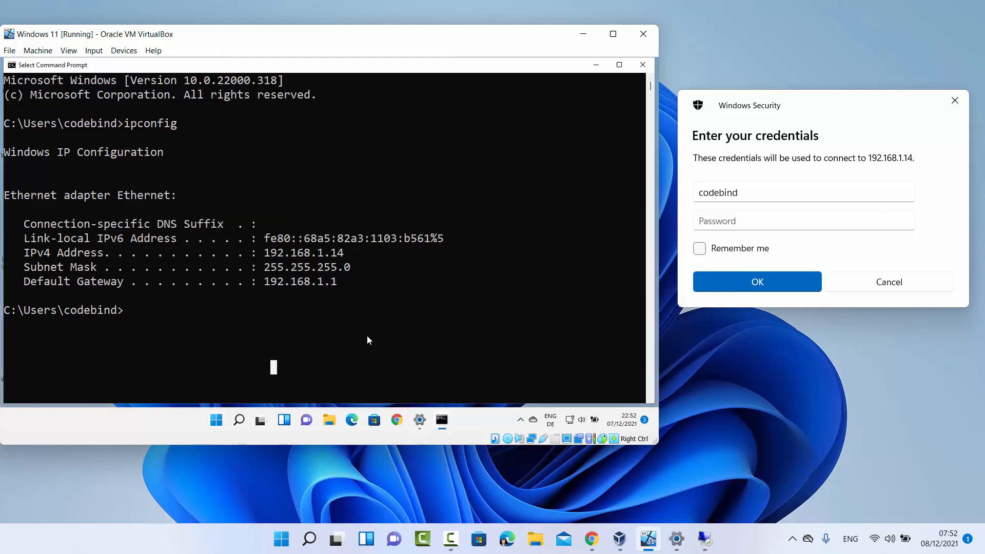
Enter the account password with Remember me ticked, and accept the certificate warning for 192.168.1.14
left_click(809, 227)
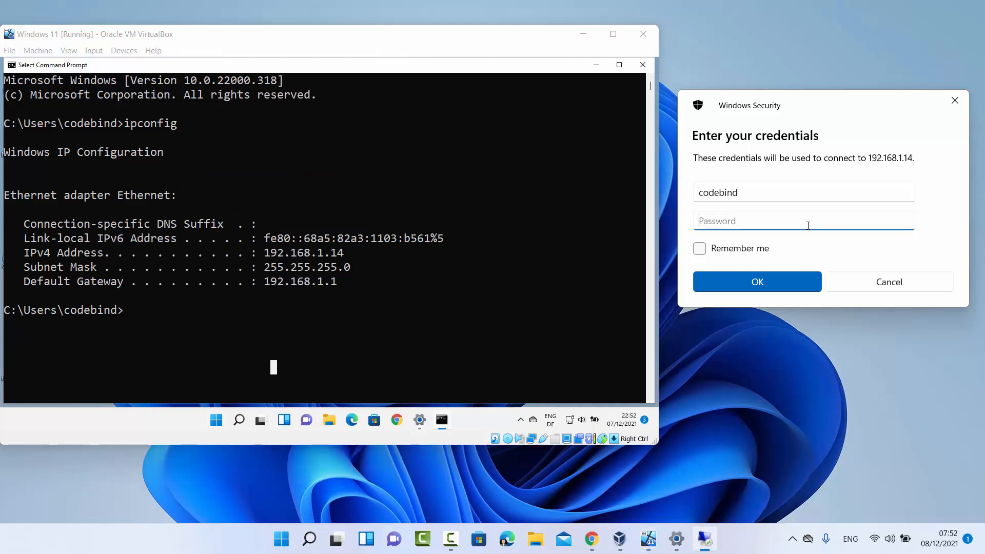
type("******")
left_click(701, 251)
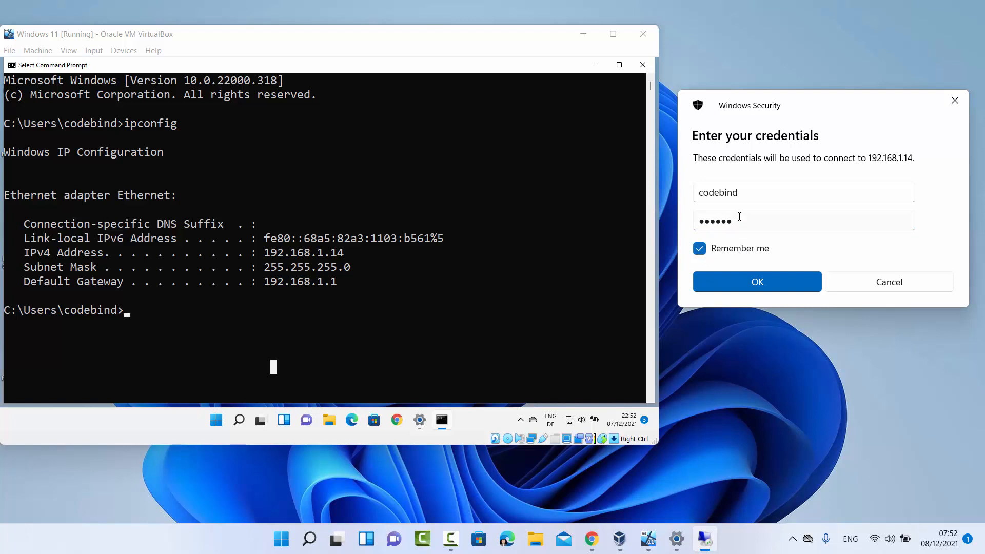
left_click(747, 284)
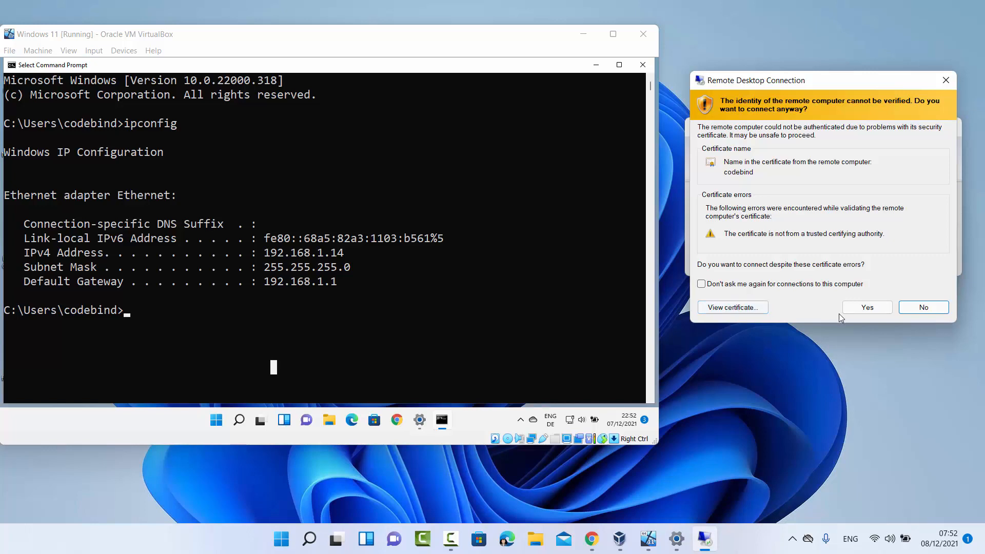
left_click(867, 308)
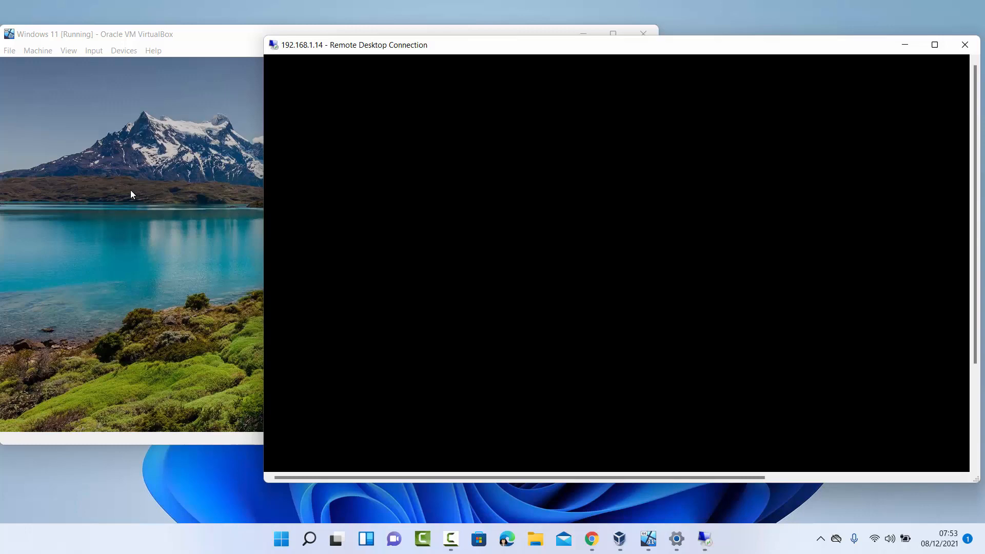
Bring the remote session window forward, view it full screen, then restore it to a window
left_click(131, 194)
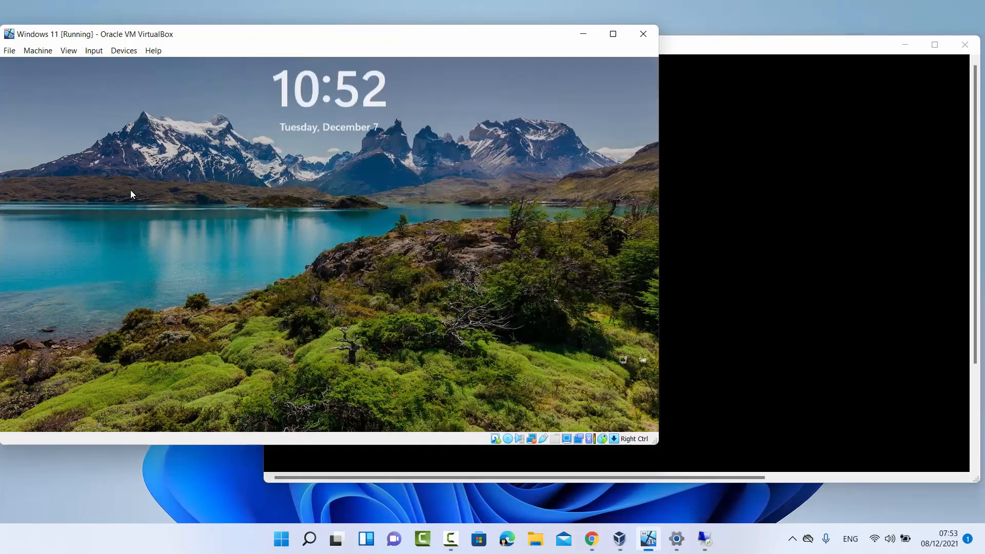
left_click(130, 194)
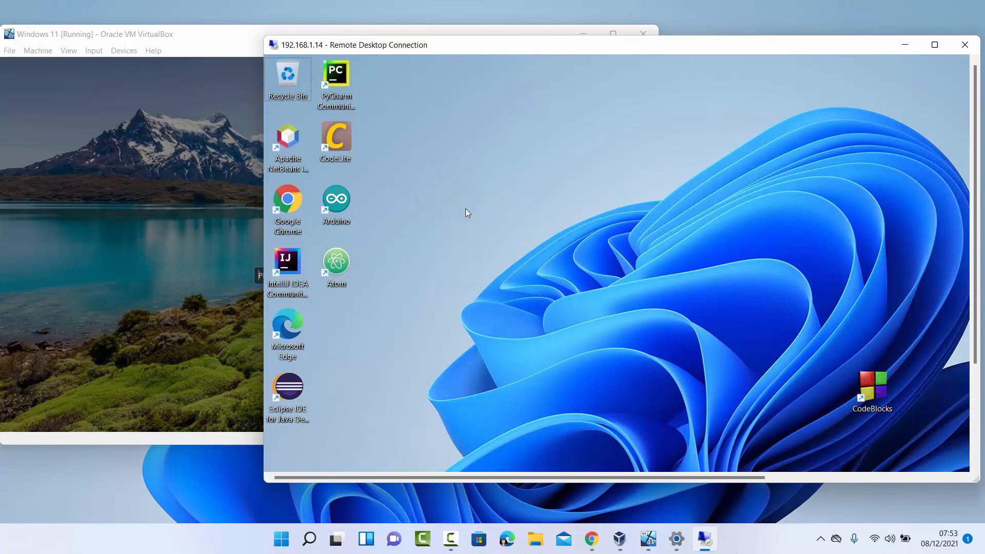
left_click_drag(975, 333, 976, 439)
left_click(934, 45)
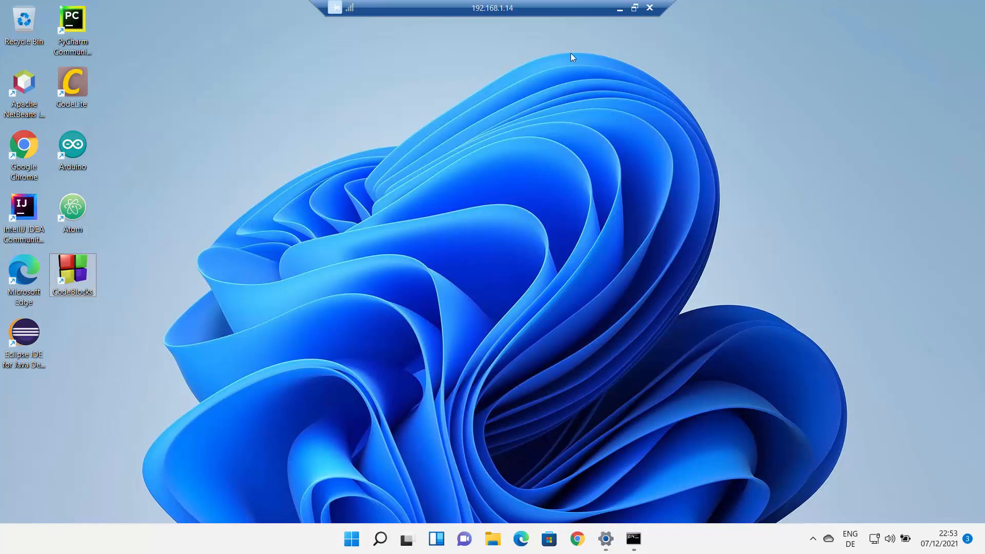
left_click(634, 8)
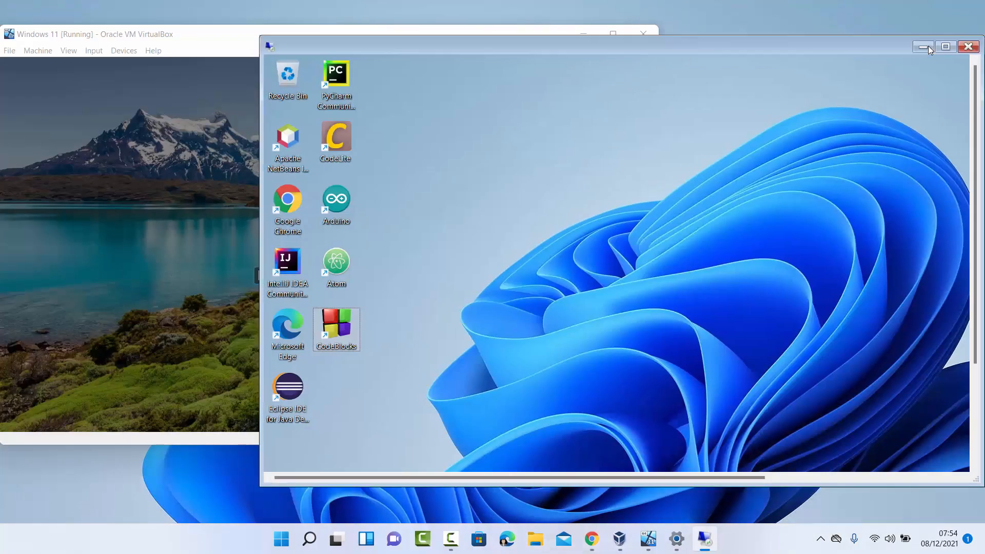
Maximize and restore the session again, move its window left, and close it
left_click(928, 45)
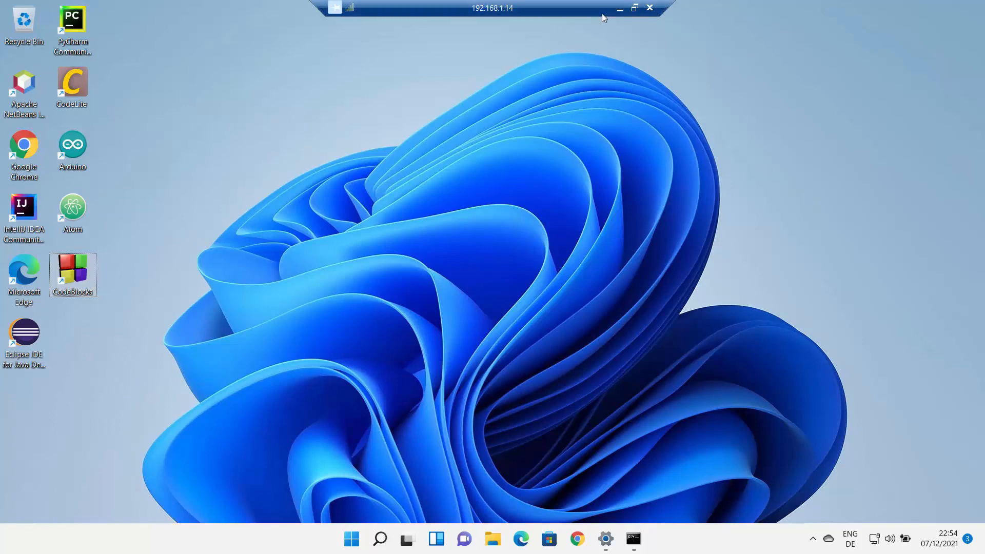
left_click(634, 8)
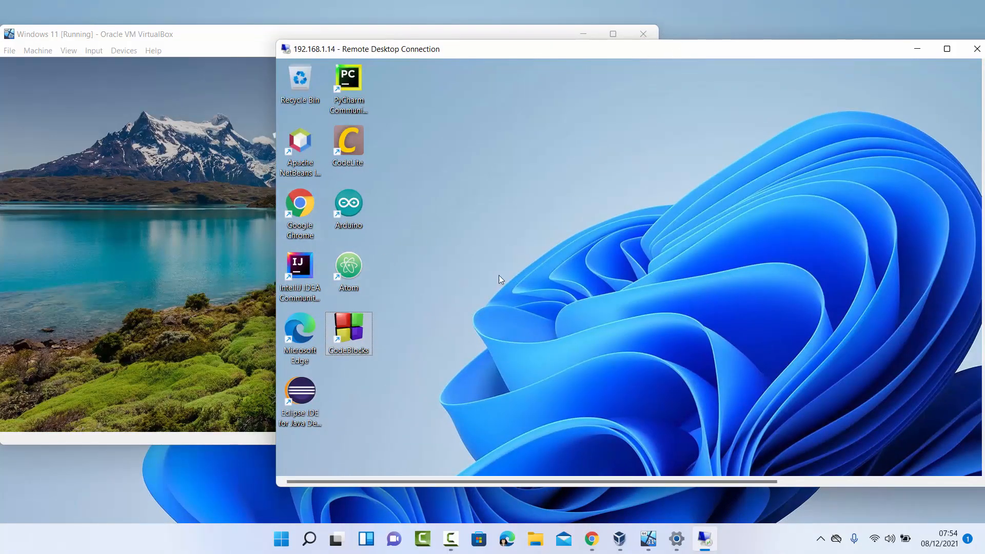
left_click_drag(584, 53, 452, 53)
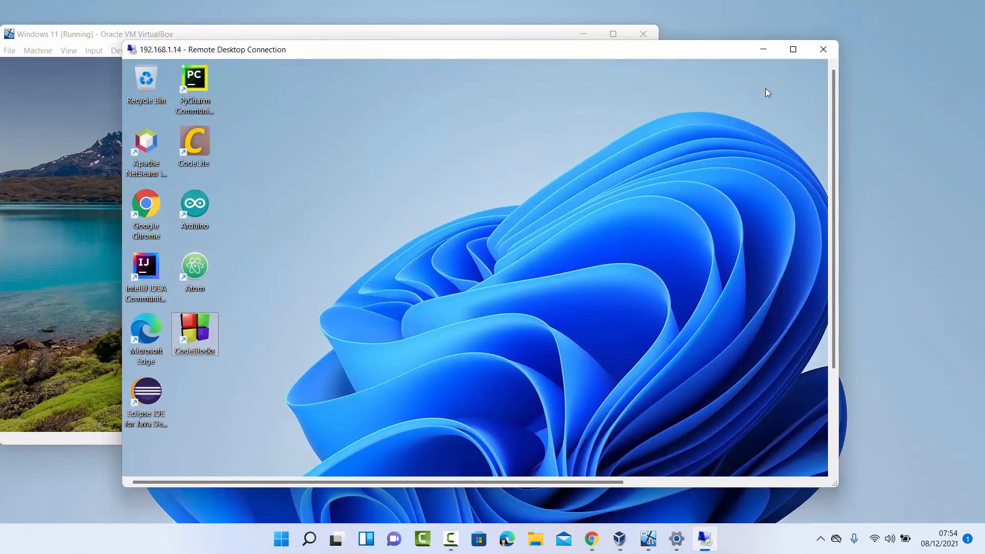
left_click(821, 52)
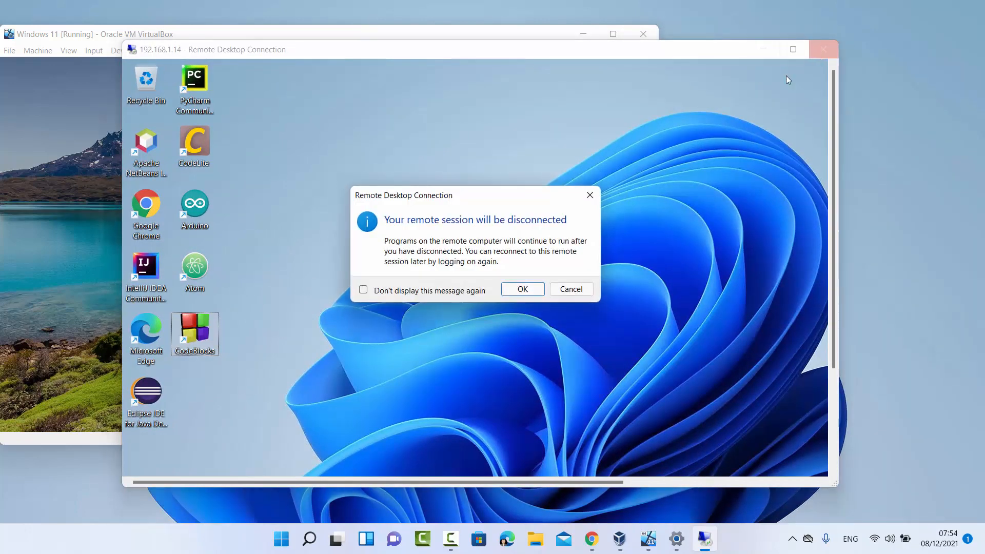
Confirm the disconnect, sign back into the VM with its PIN, and close Command Prompt
left_click(521, 291)
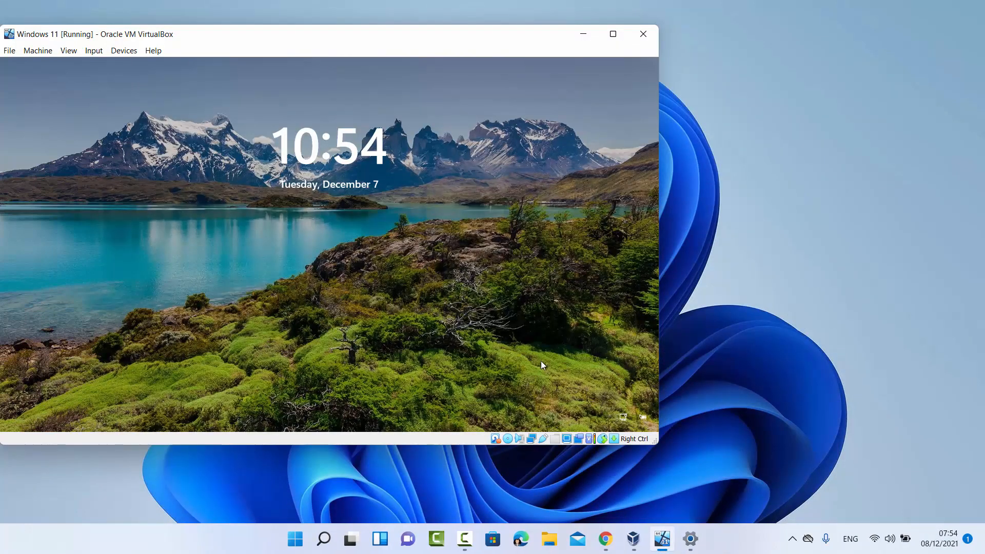
left_click(327, 310)
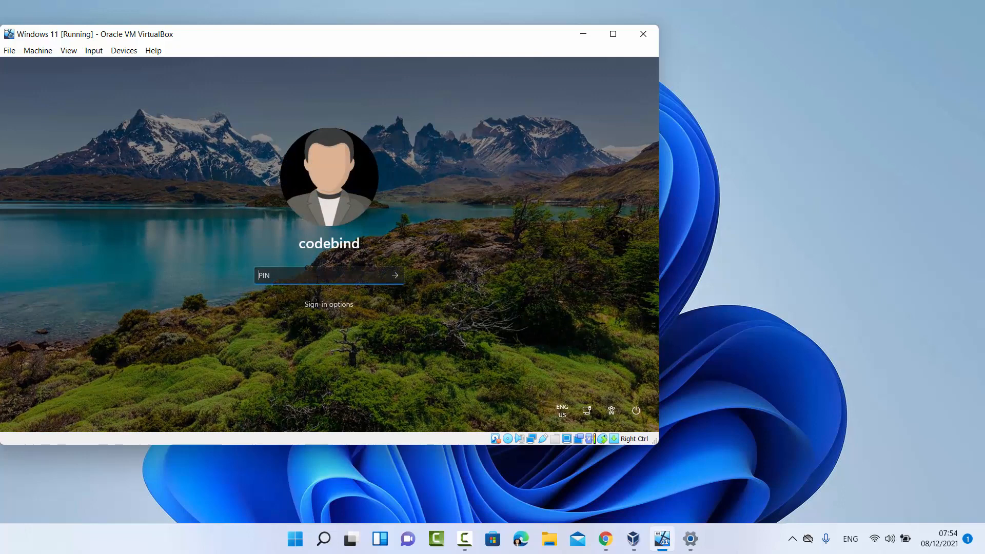
type("123456")
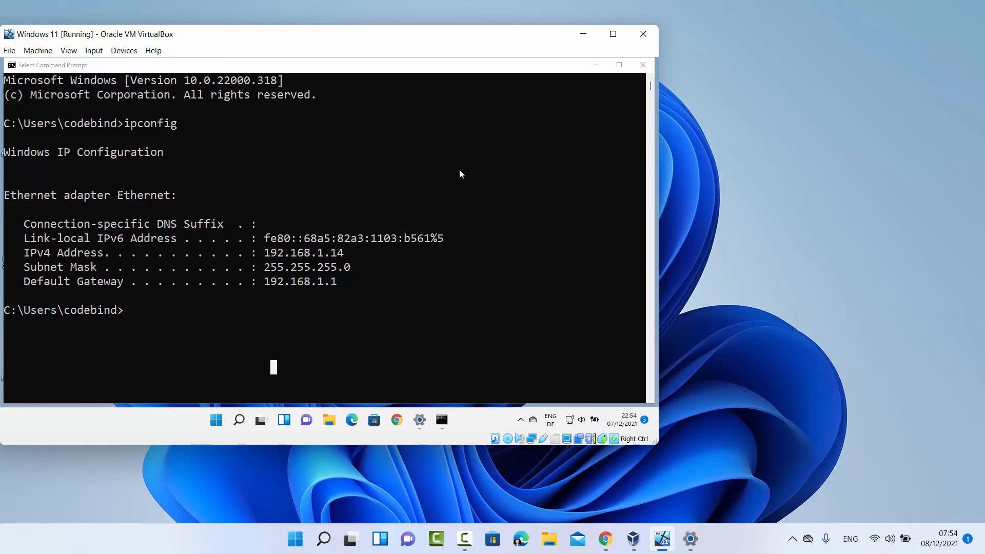
left_click(642, 65)
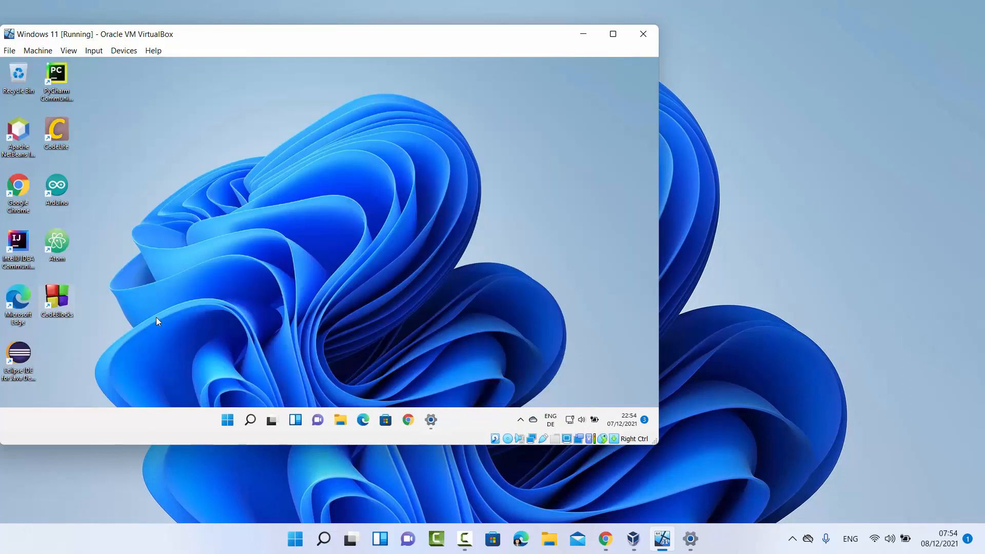
Relaunch Remote Desktop Connection from search and reconnect to 192.168.1.14, accepting the certificate
left_click(323, 538)
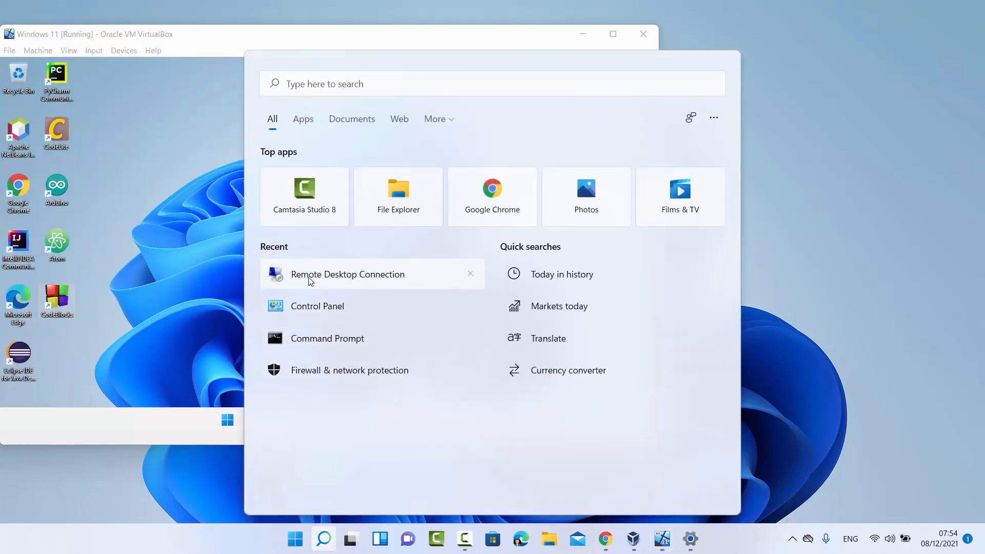
left_click(306, 281)
left_click_drag(559, 110, 824, 105)
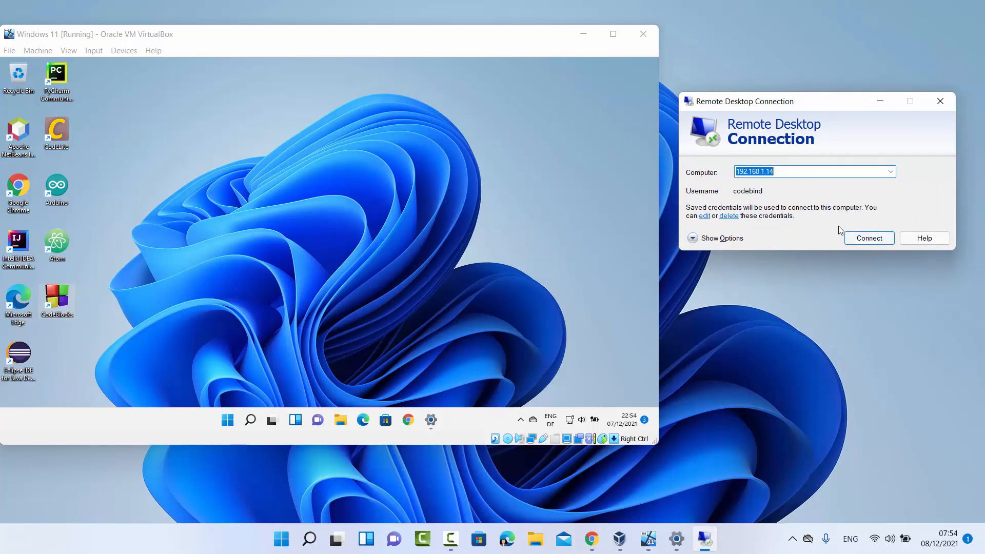
left_click(854, 238)
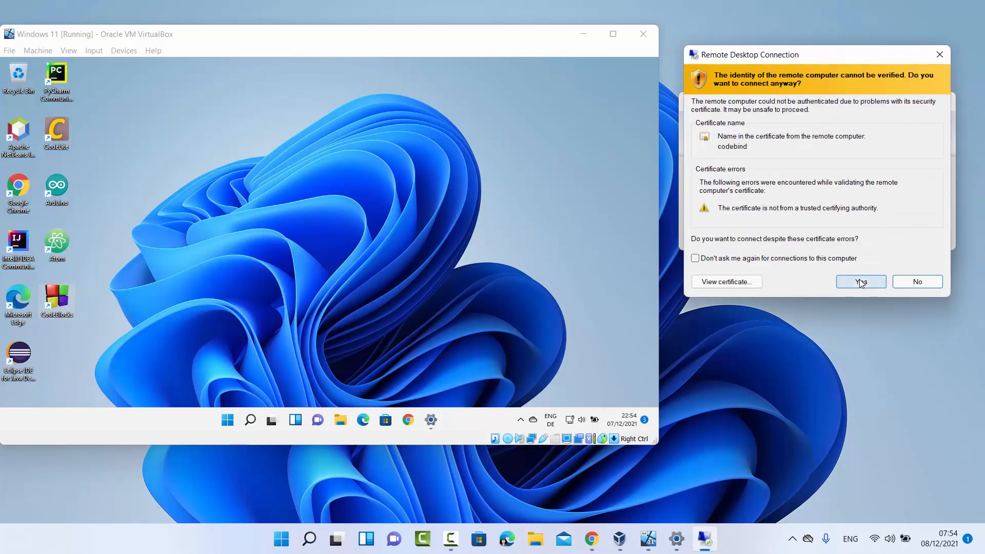
left_click(861, 282)
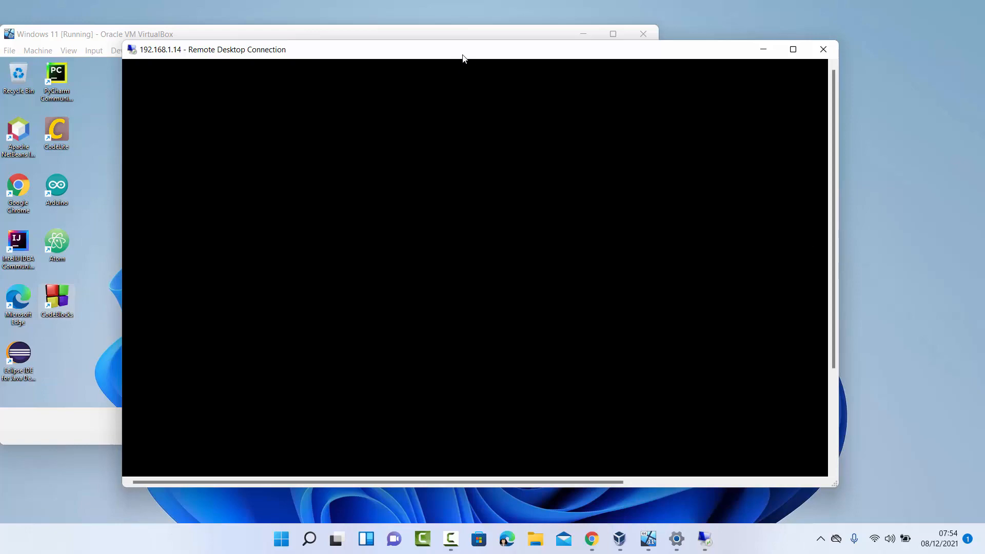
Move the remote session window over VirtualBox and enlarge it to full screen
left_click_drag(463, 58, 638, 60)
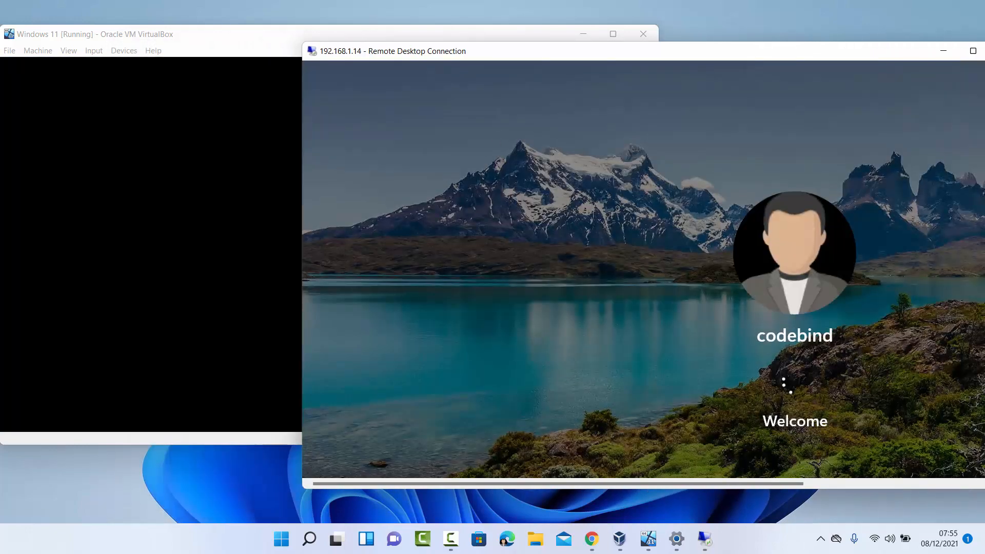
left_click(151, 257)
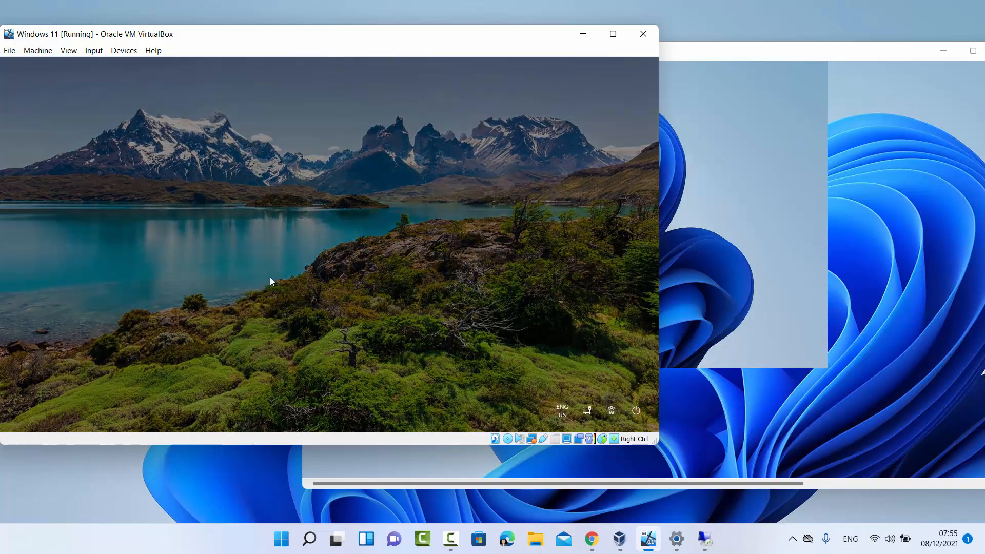
left_click(755, 345)
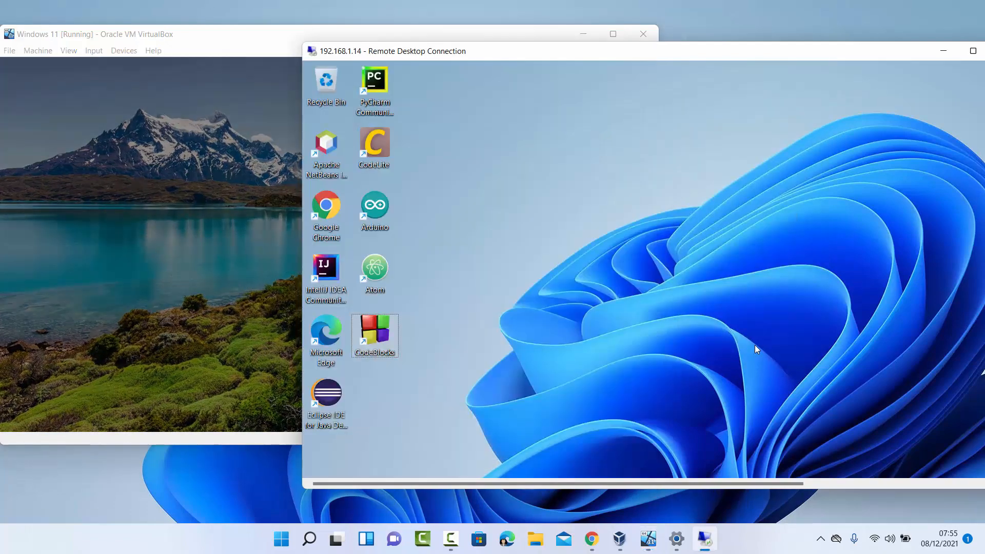
left_click_drag(740, 53, 541, 61)
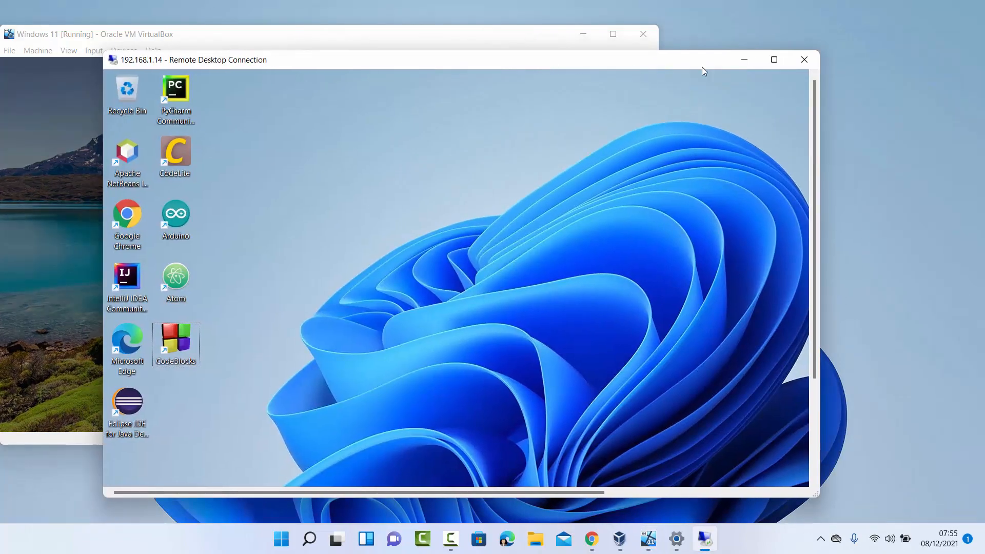
left_click(775, 60)
Open Command Prompt in the remote session and run ipconfig
left_click(394, 539)
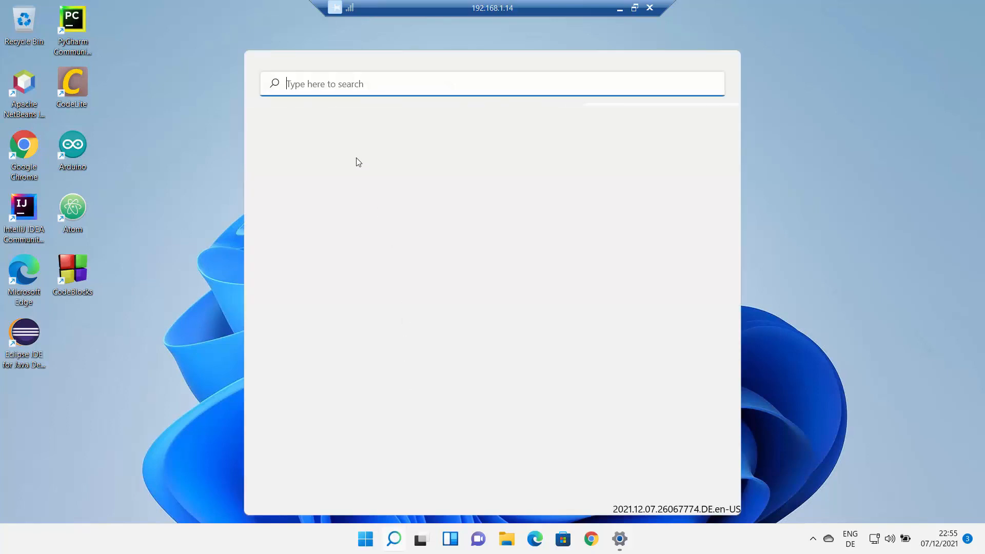
type("c")
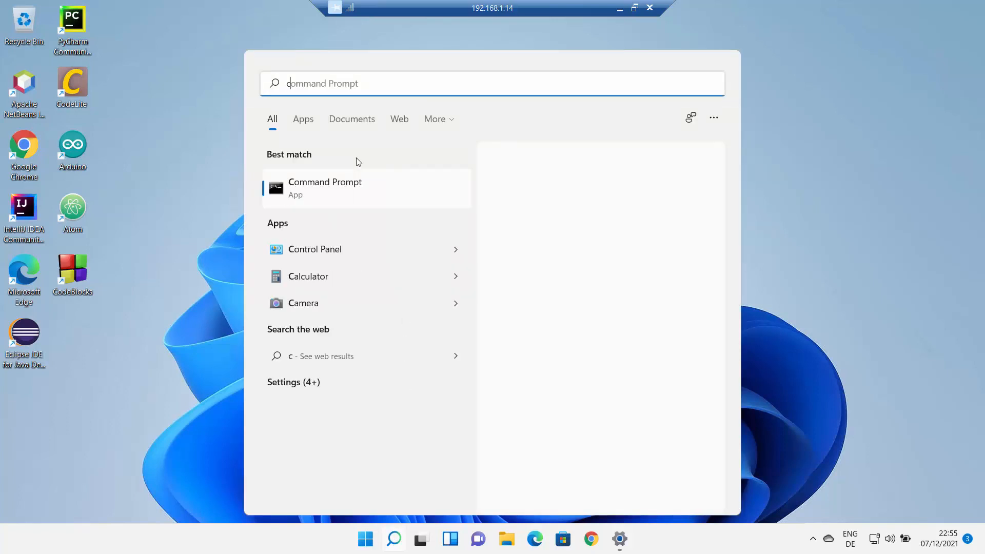
type("md")
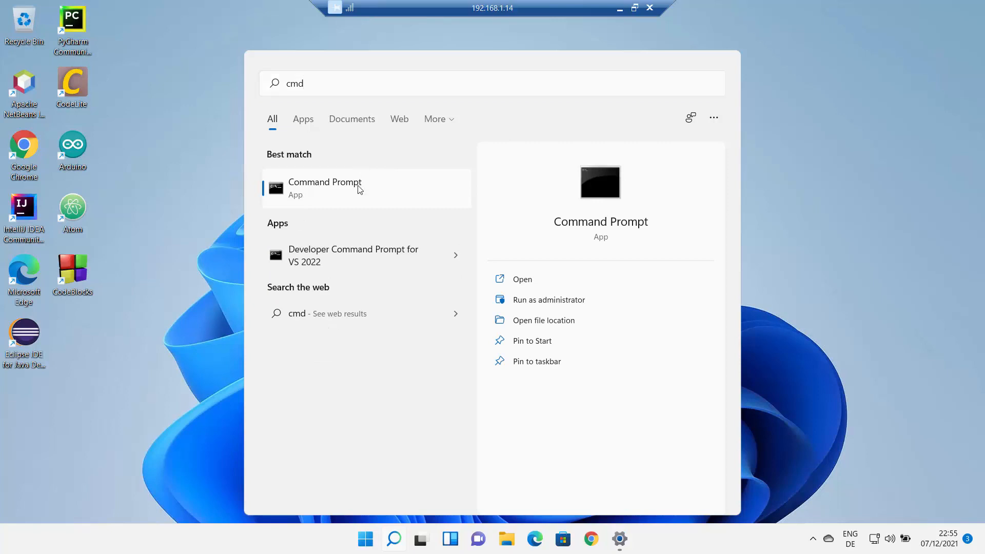
left_click(359, 188)
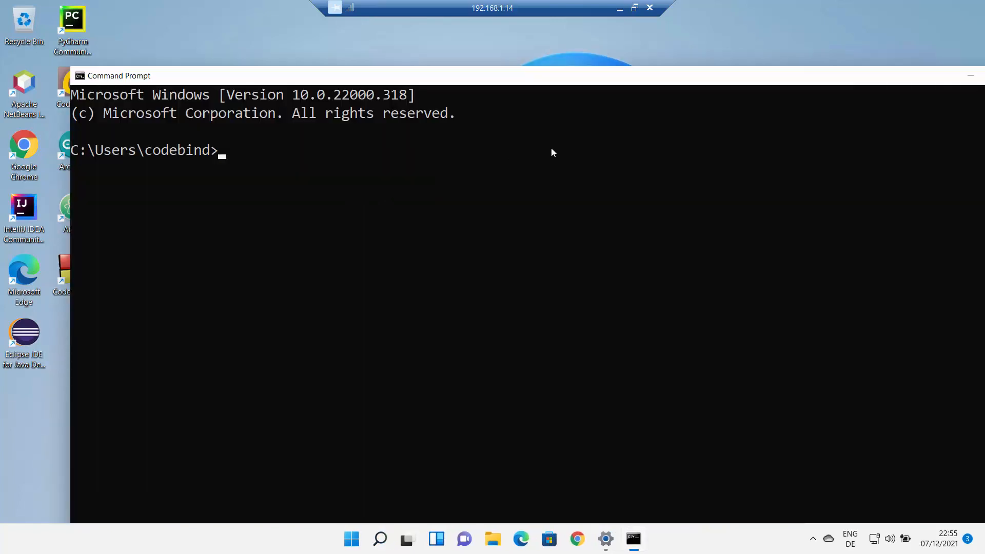
type("ipconfig")
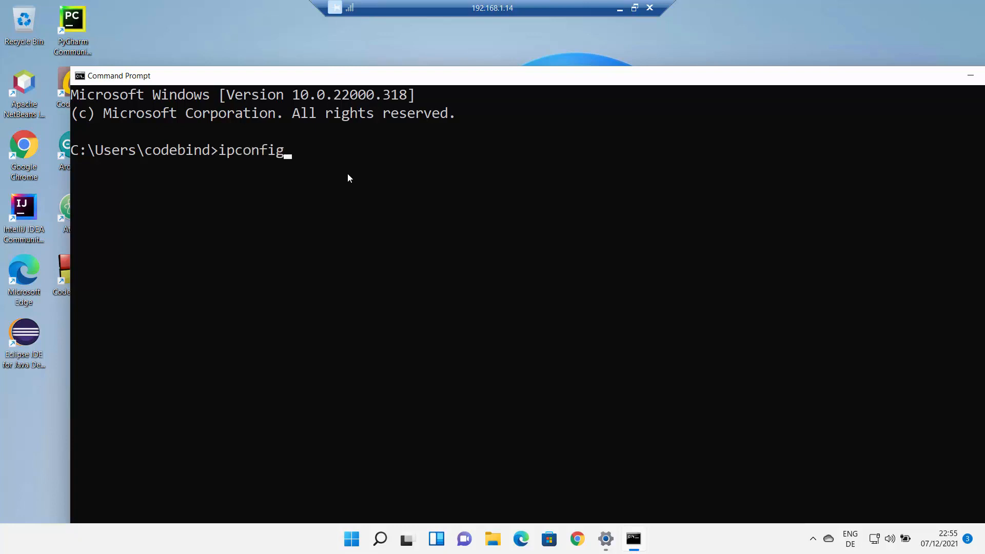
key("Return")
Highlight IPv4 address 192.168.1.14, arrange the console, then window the session to the right
left_click_drag(392, 315, 488, 317)
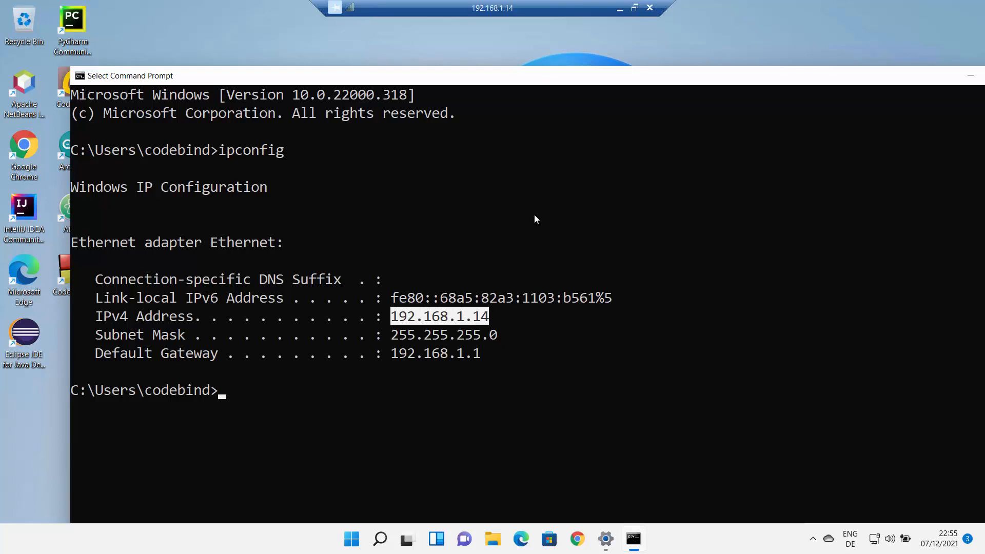
left_click_drag(529, 82, 489, 76)
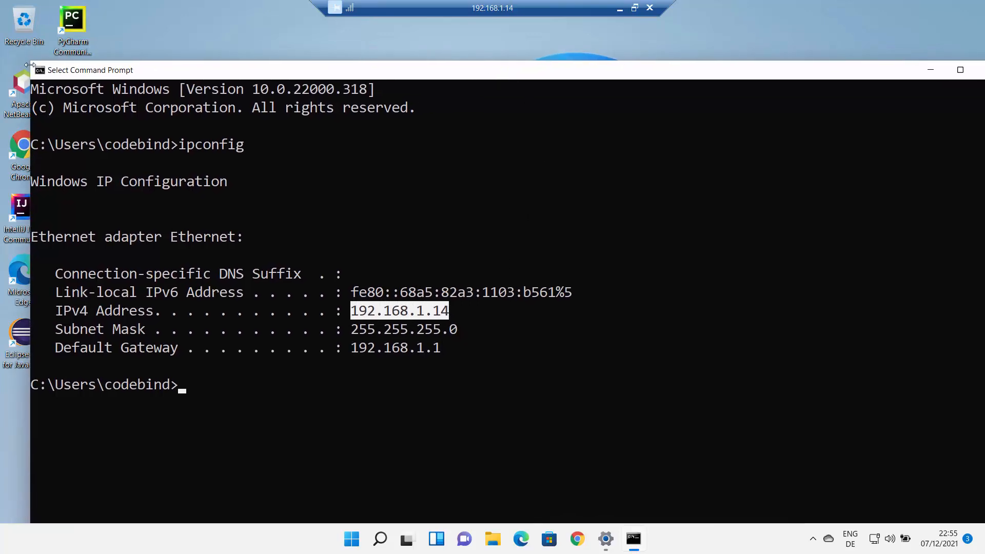
left_click_drag(29, 62, 215, 106)
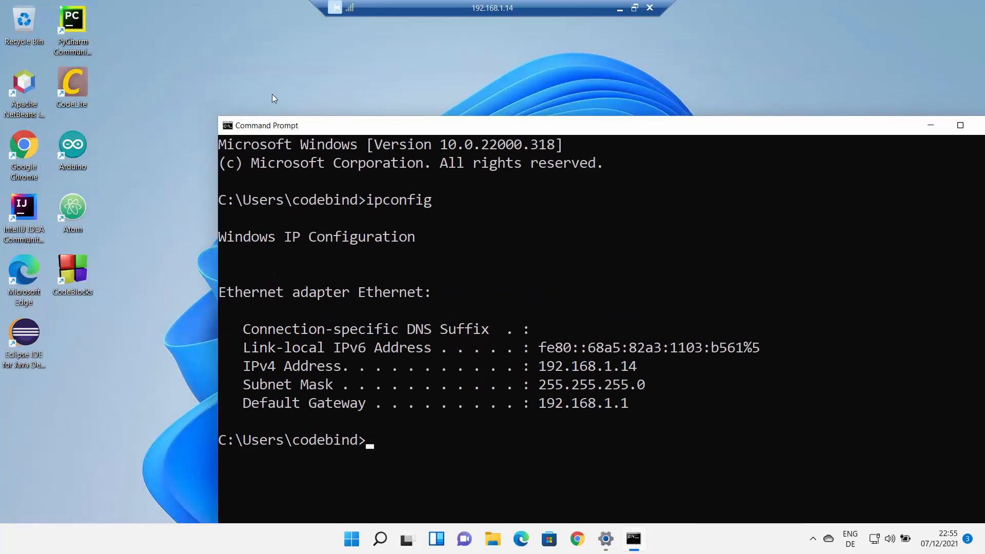
left_click_drag(374, 107, 264, 59)
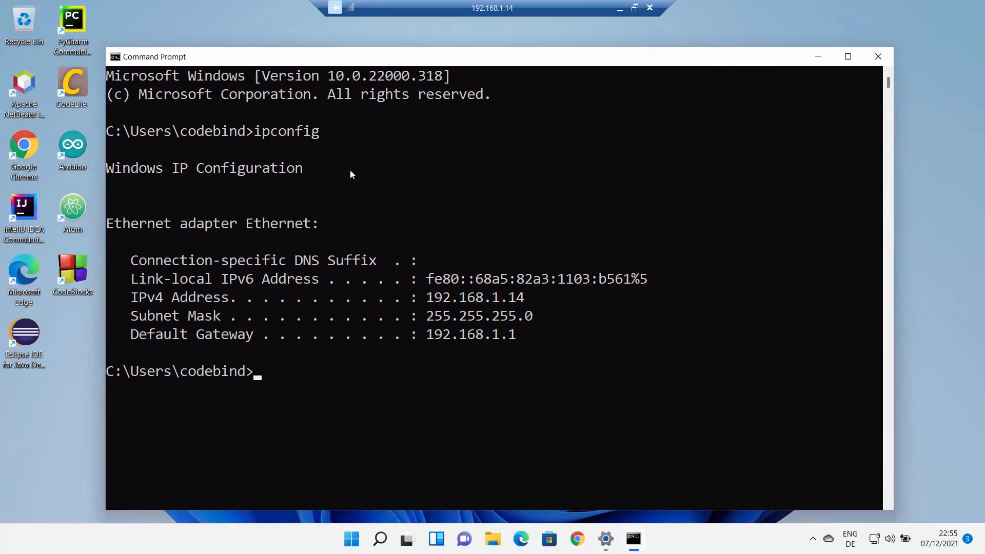
left_click_drag(184, 374, 248, 373)
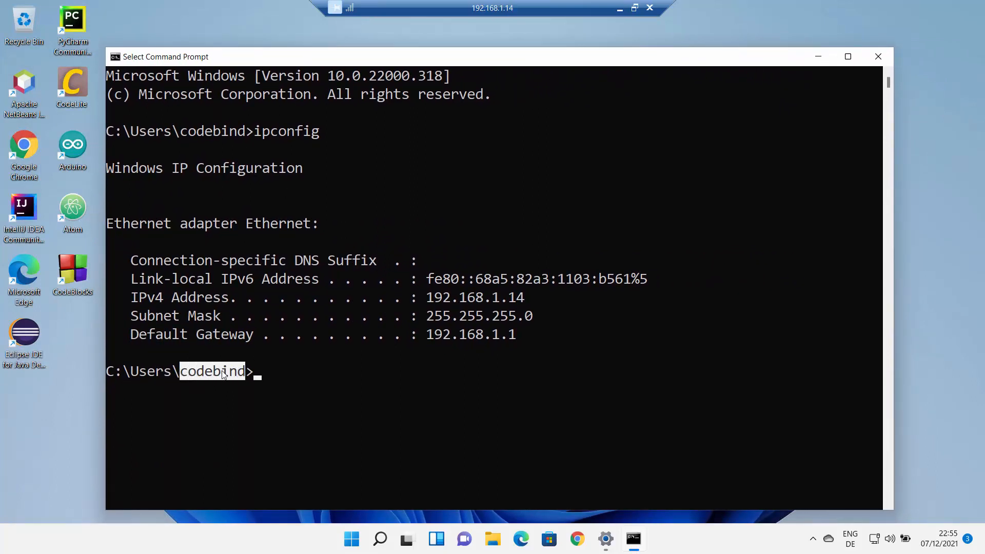
left_click(447, 353)
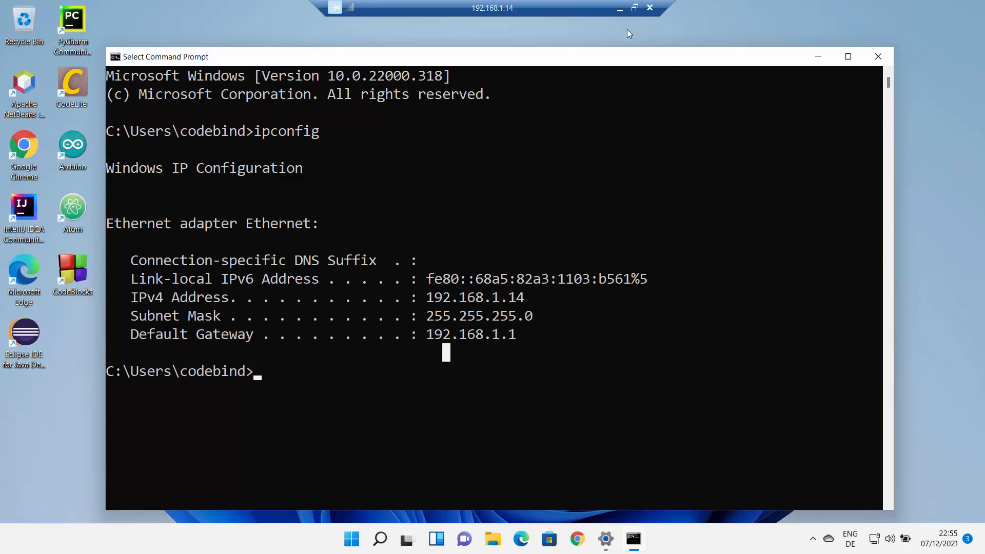
left_click(635, 8)
left_click_drag(571, 59, 784, 52)
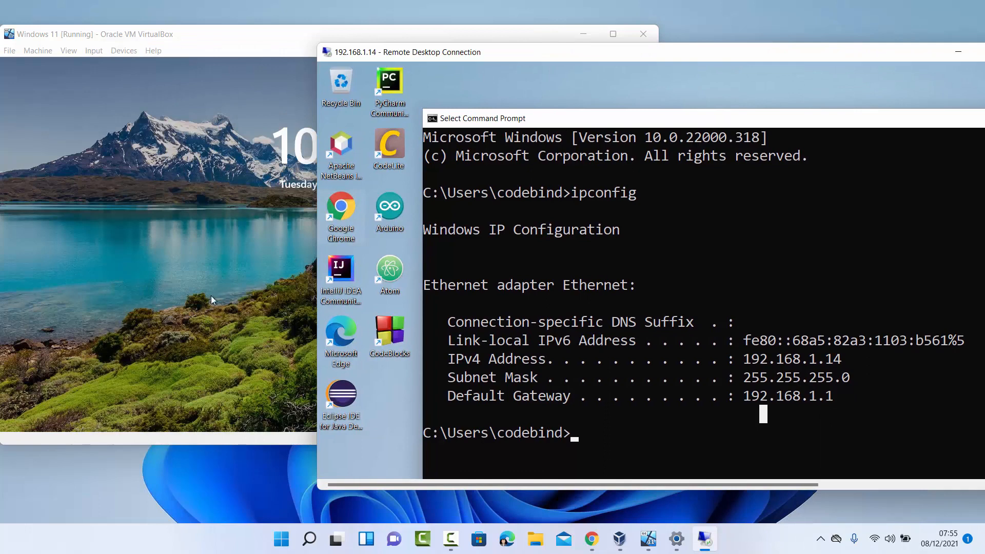
Sign in to the VM on the VirtualBox console with the PIN
left_click(166, 254)
left_click(166, 255)
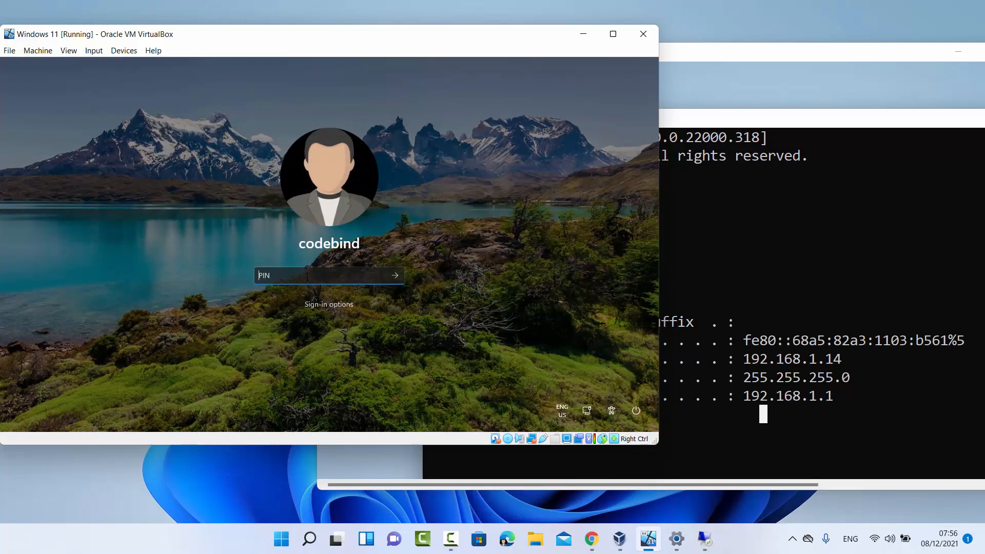
type("123456")
key("Return")
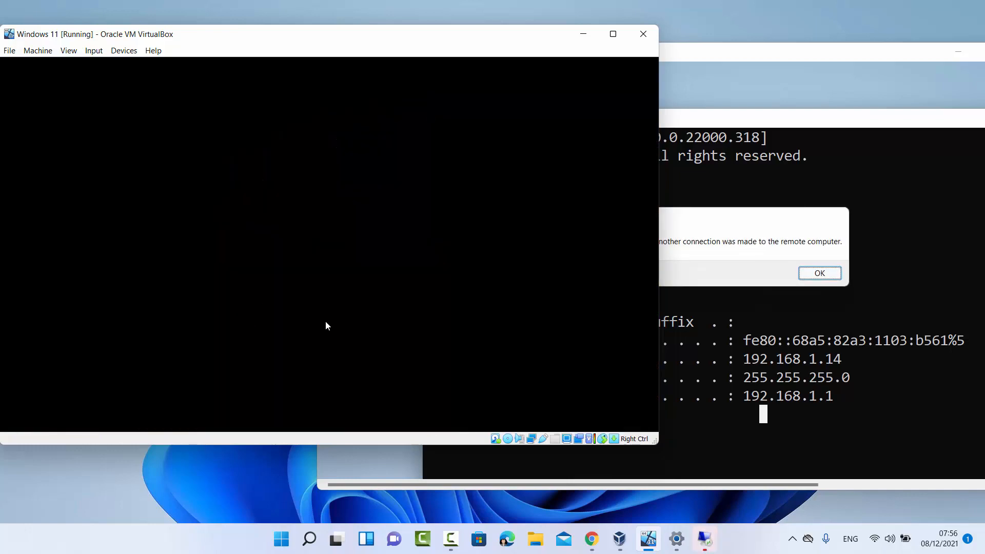
Acknowledge the remote session's disconnection message
left_click(815, 245)
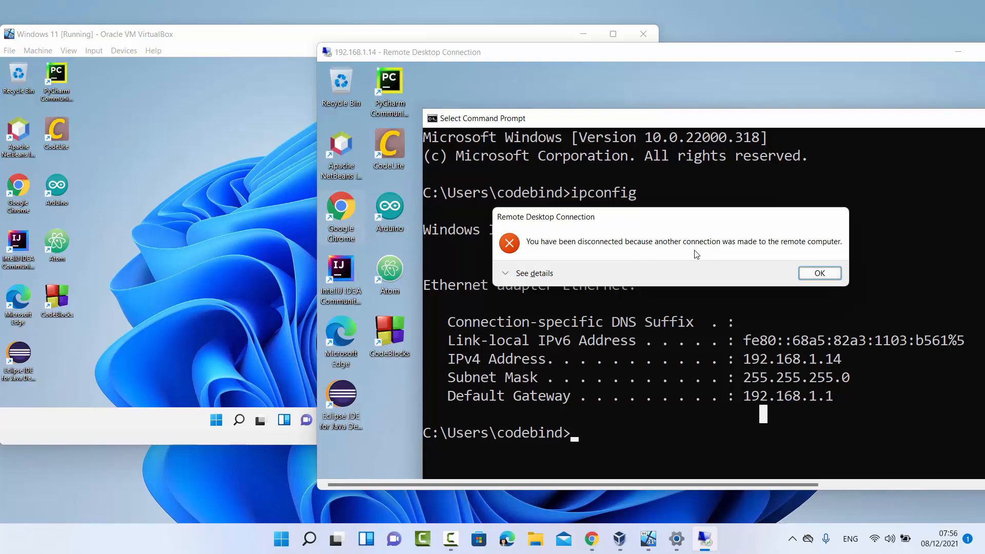
left_click(191, 242)
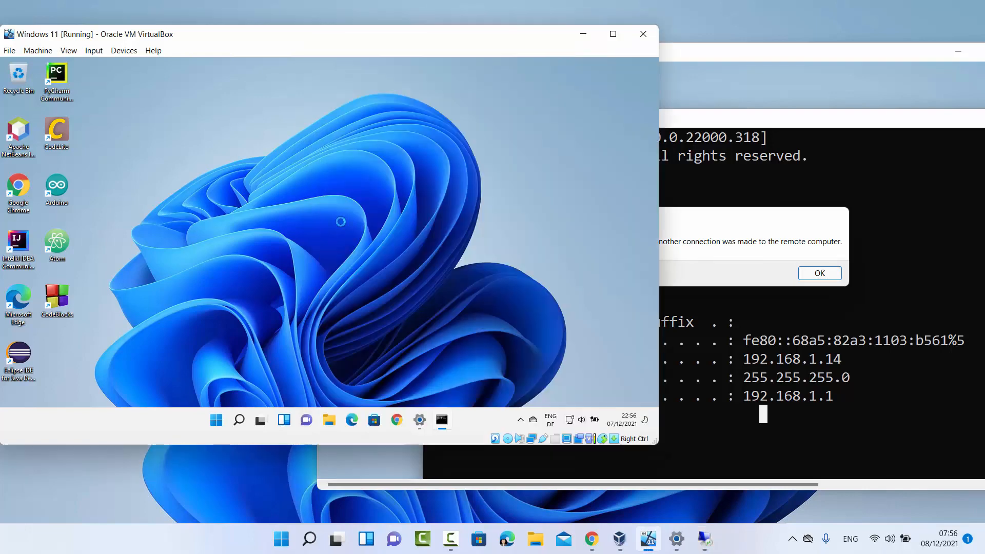
left_click(804, 267)
left_click(820, 273)
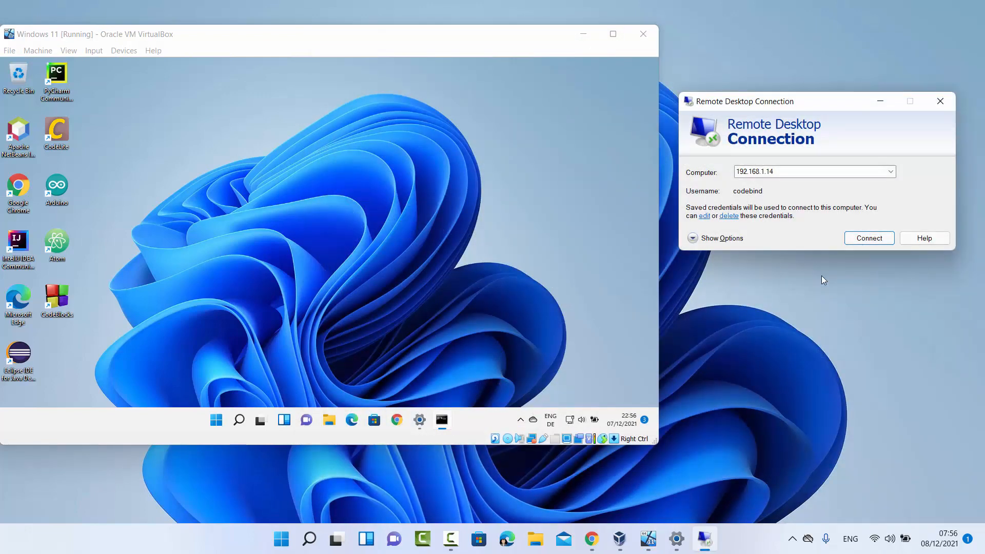
Reconnect to 192.168.1.14, accept the certificate, and close the session's Command Prompt window
left_click(864, 239)
left_click(855, 276)
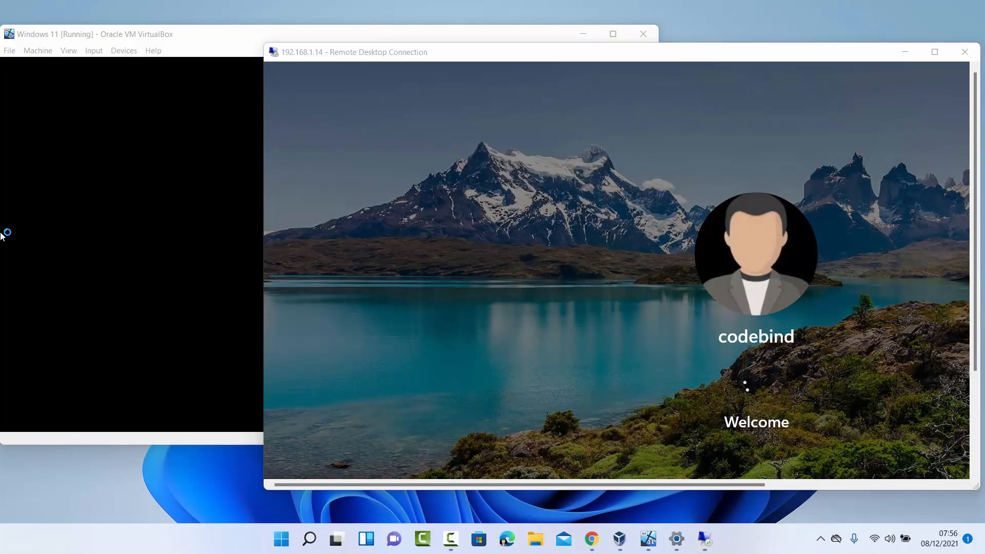
left_click(1, 235)
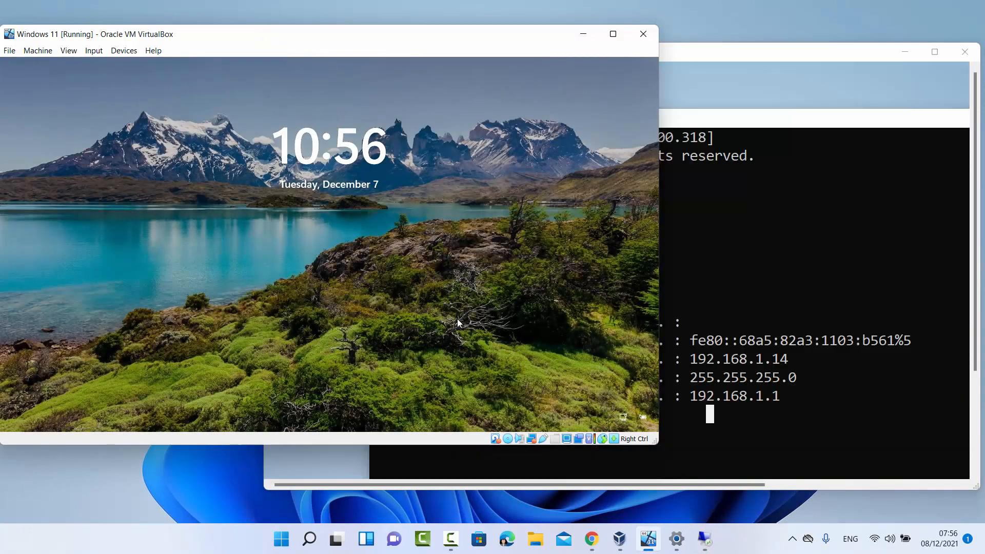
left_click(755, 325)
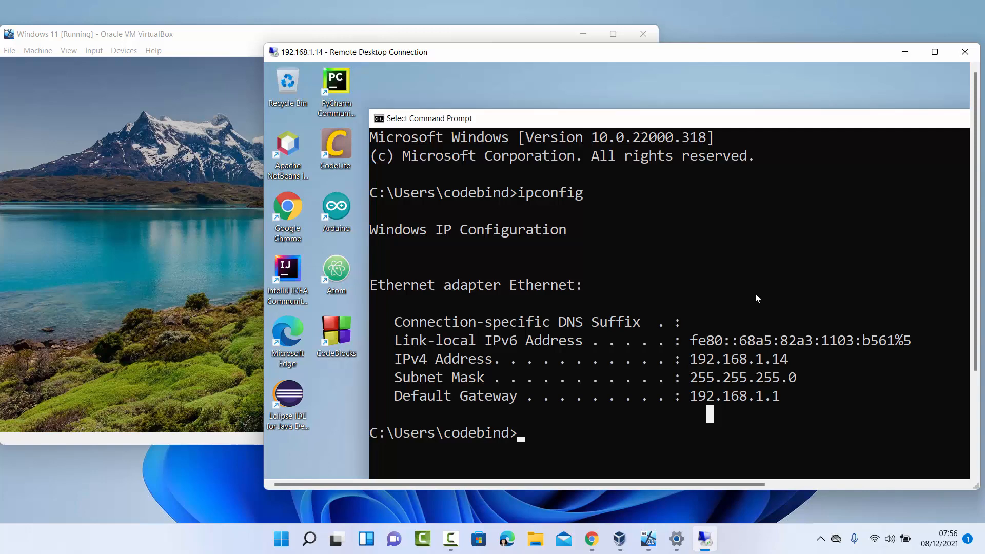
left_click_drag(753, 123, 563, 155)
left_click(931, 144)
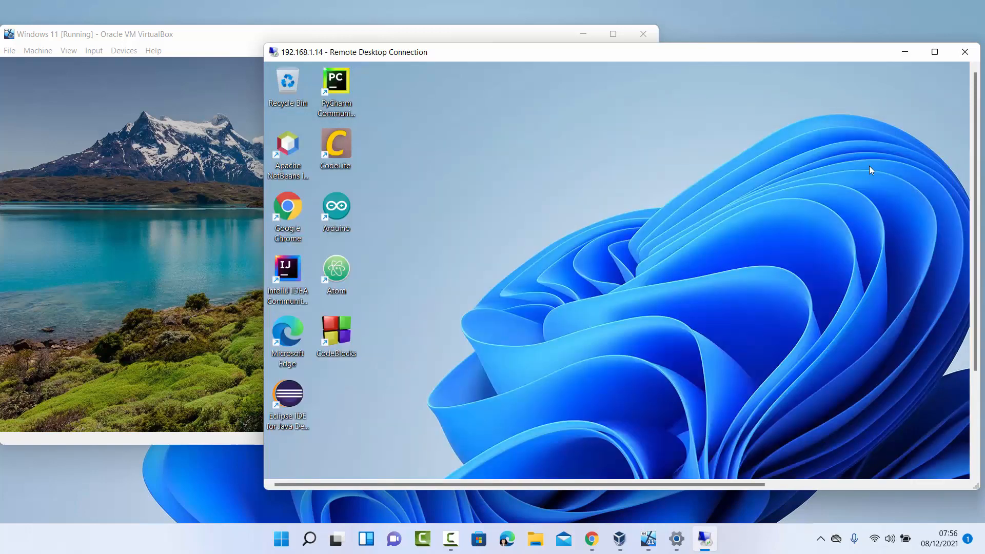